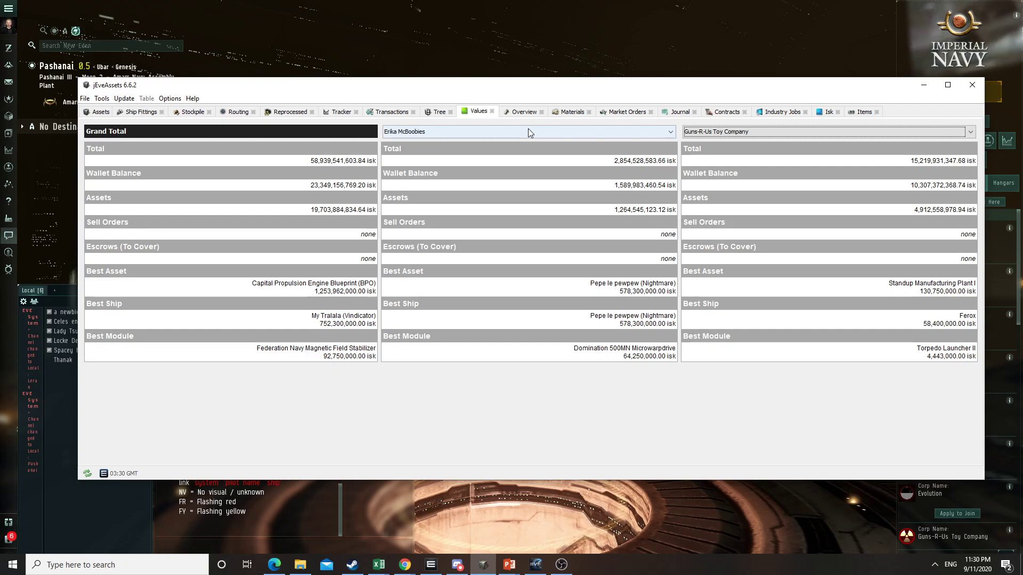
Step: Compare the asset values of the two characters, ending on the one initially shown
{"action": "left_click", "coordinate": [529, 130]}
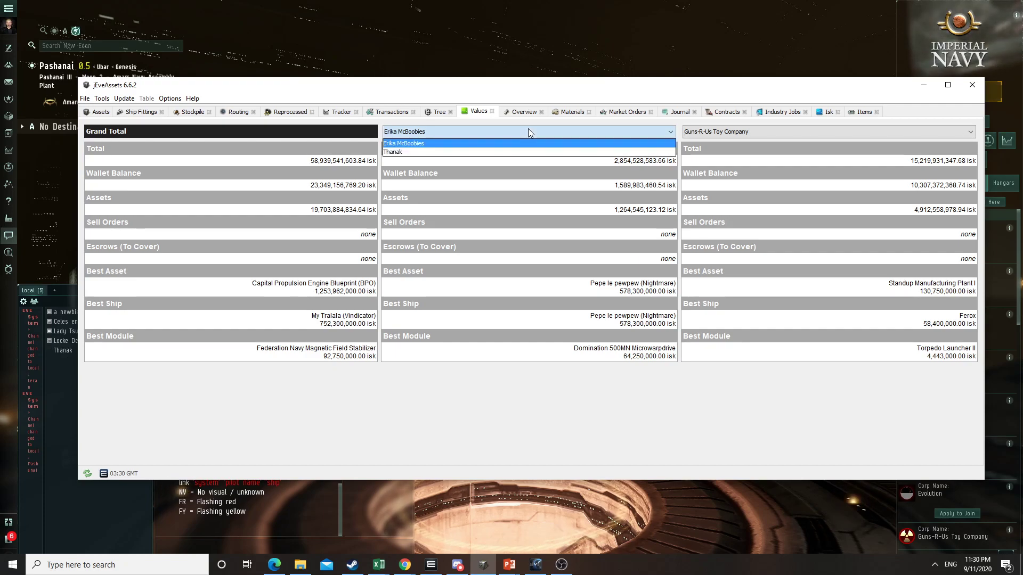
{"action": "left_click", "coordinate": [514, 152]}
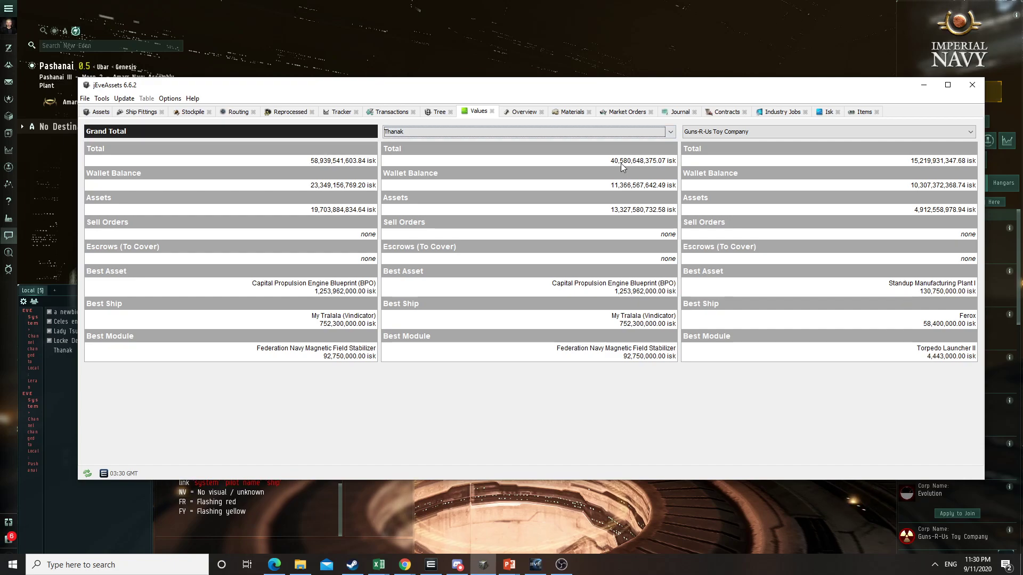
{"action": "left_click", "coordinate": [609, 131]}
{"action": "left_click", "coordinate": [573, 139]}
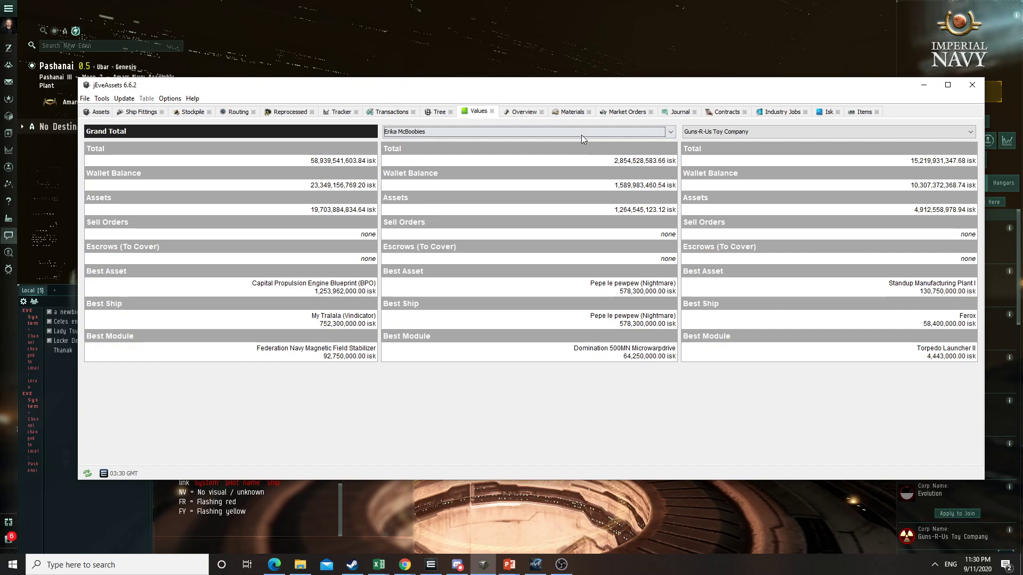
{"action": "left_click", "coordinate": [581, 135]}
Step: View the corporation values for Guns-R-Us Toy Company and for Guns-R-Us Procurement Division
{"action": "left_click", "coordinate": [755, 128]}
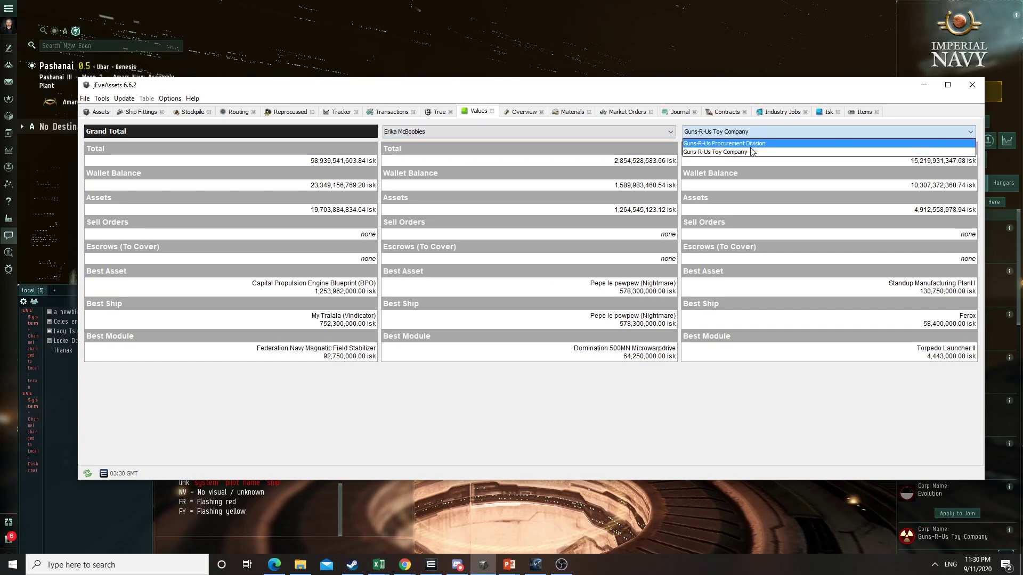
{"action": "left_click", "coordinate": [757, 152]}
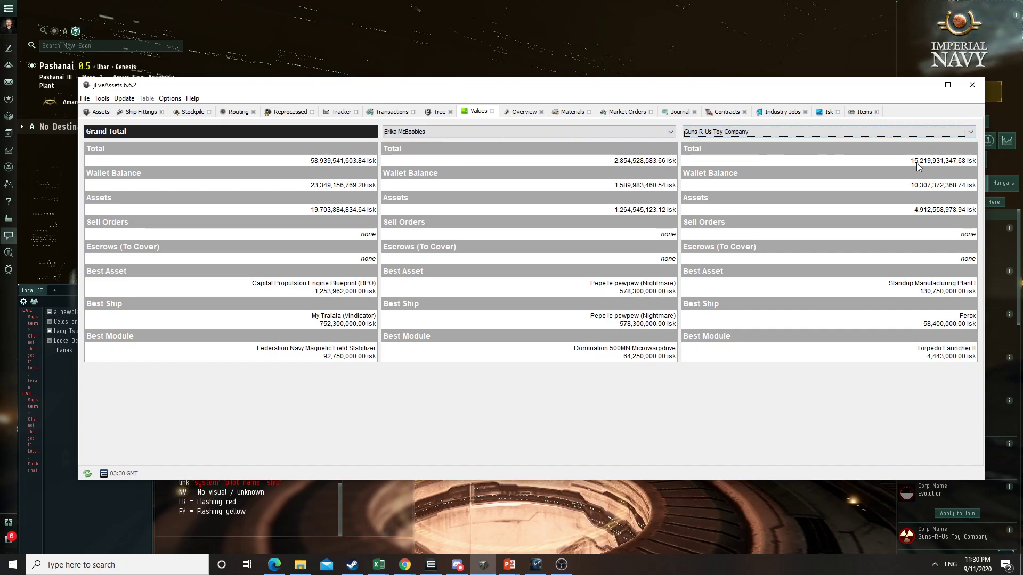
{"action": "left_click", "coordinate": [852, 132]}
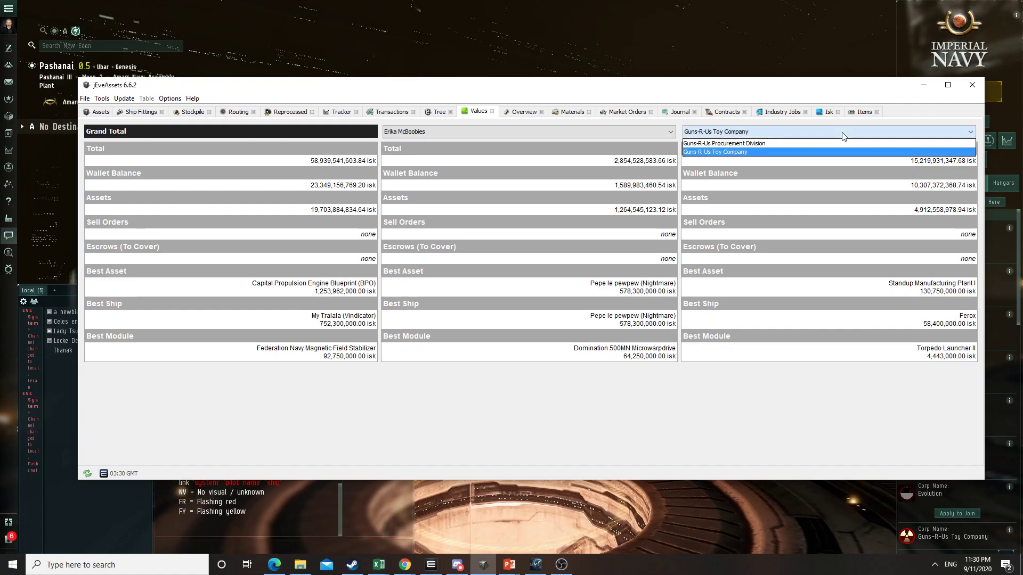
{"action": "left_click", "coordinate": [772, 144]}
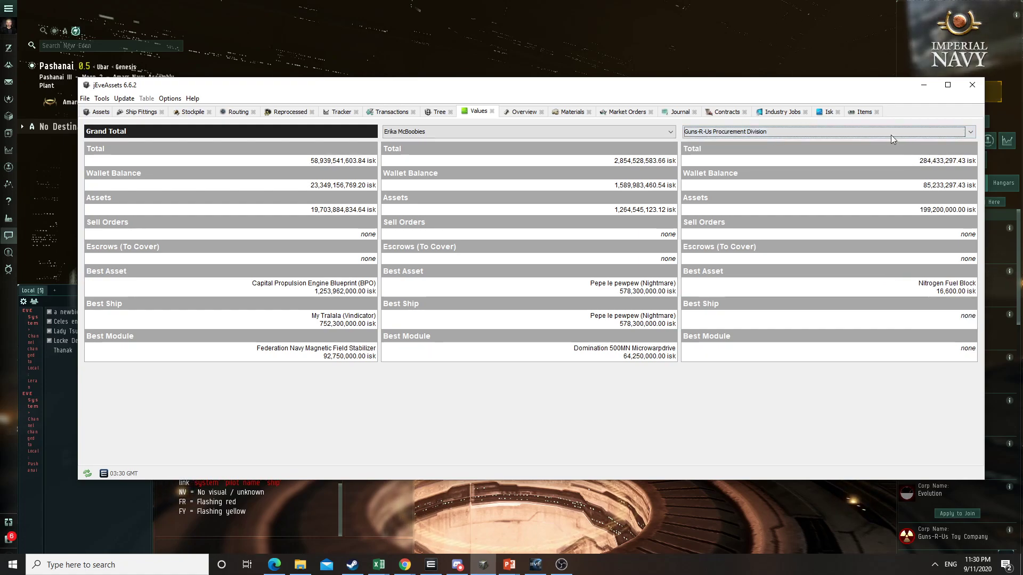
Step: Show the values of Guns-R-Us Toy Company alongside those of the other character
{"action": "left_click", "coordinate": [853, 134]}
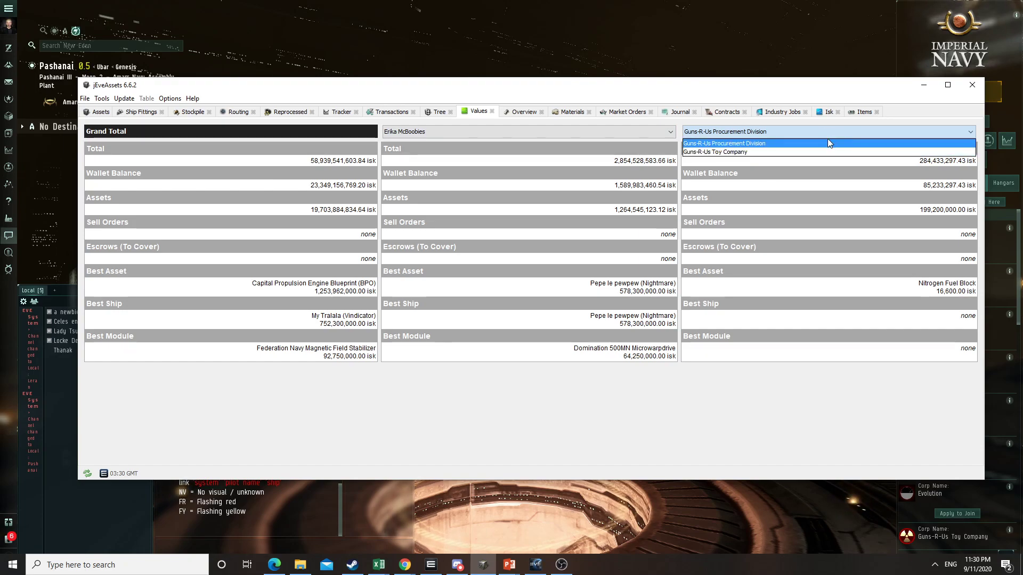
{"action": "left_click", "coordinate": [797, 130]}
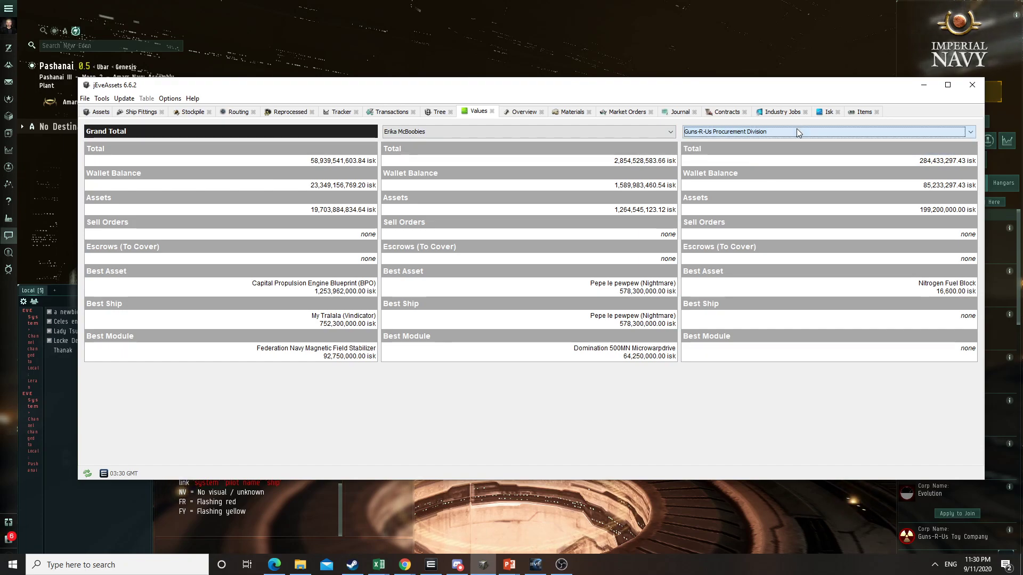
{"action": "left_click", "coordinate": [745, 132]}
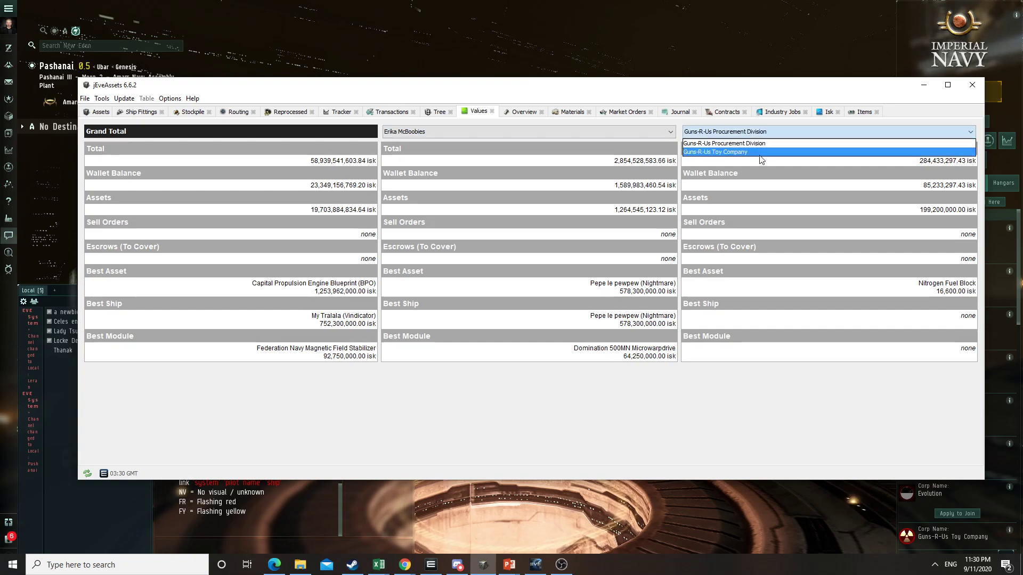
{"action": "left_click", "coordinate": [758, 153]}
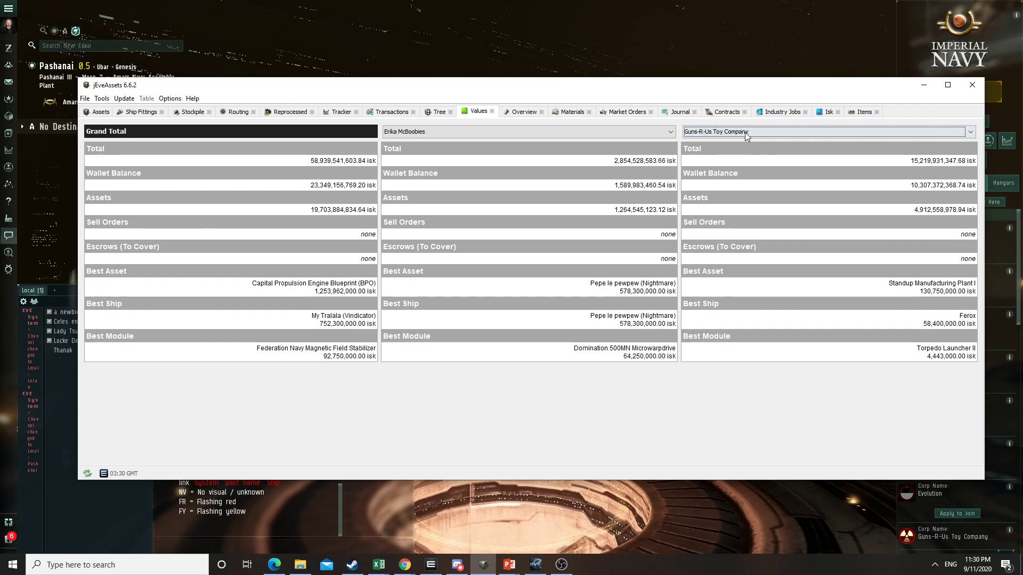
{"action": "left_click", "coordinate": [745, 132]}
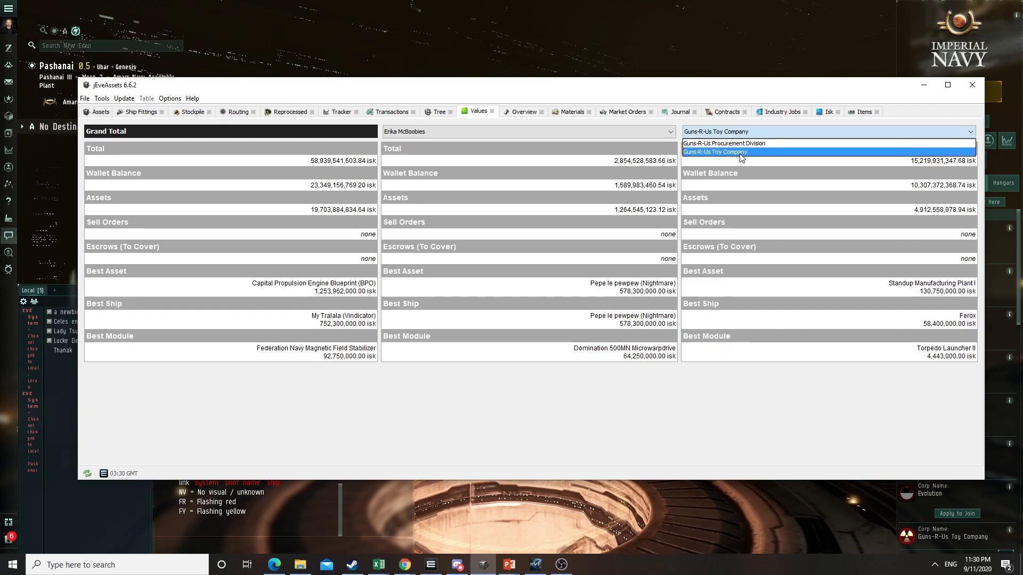
{"action": "left_click", "coordinate": [775, 130]}
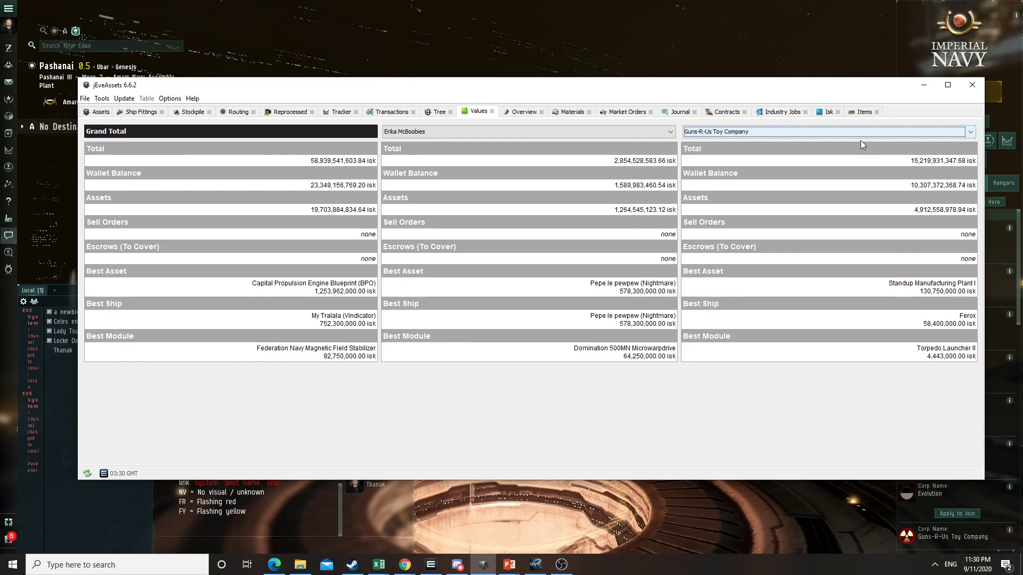
{"action": "left_click", "coordinate": [494, 128]}
{"action": "left_click", "coordinate": [415, 141]}
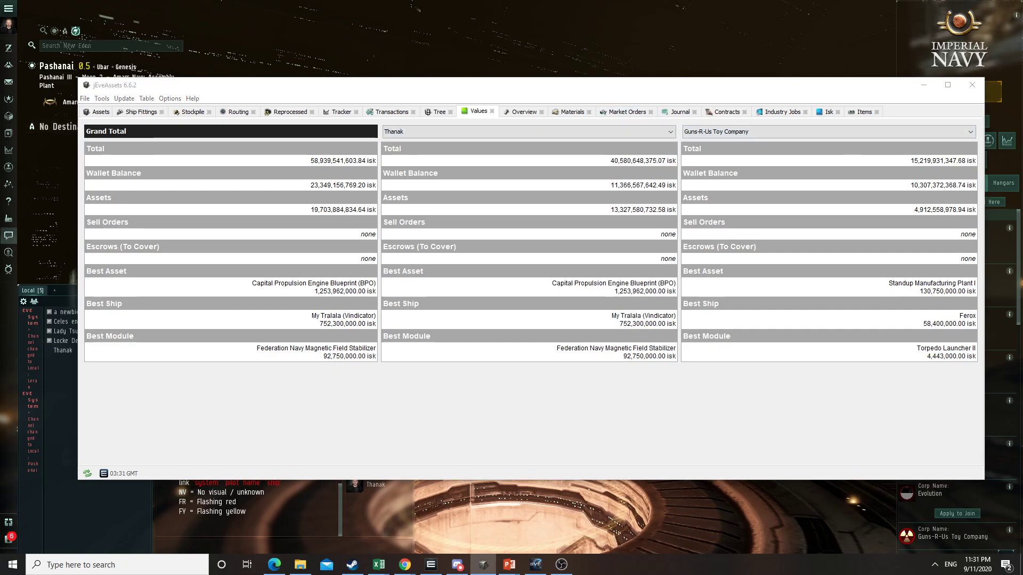
Step: Switch to the Eve online industry.xlsx workbook in Excel and examine the net worth entries for episodes 38 and 39
{"action": "key", "text": "alt+Tab"}
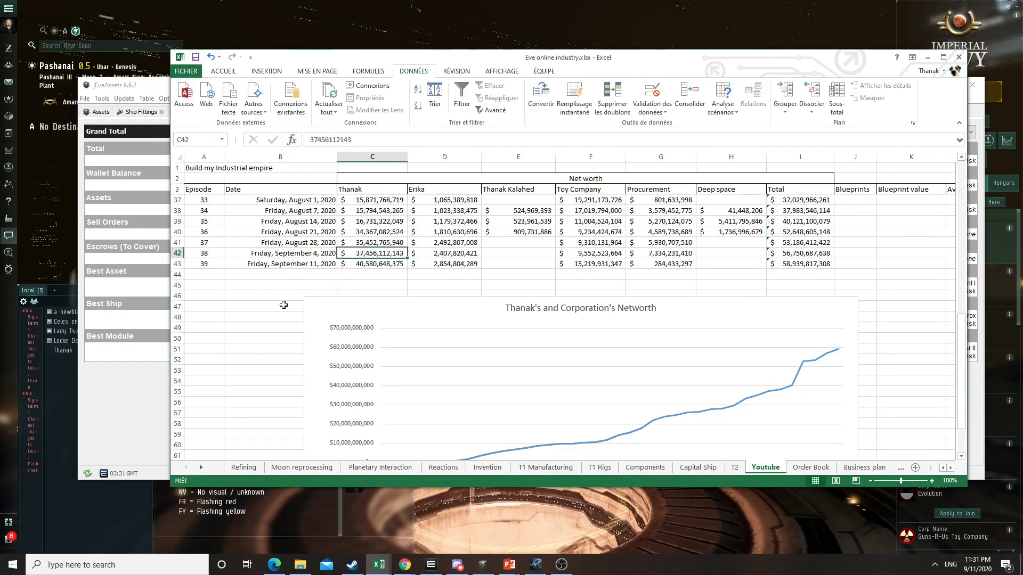
{"action": "left_click", "coordinate": [147, 416]}
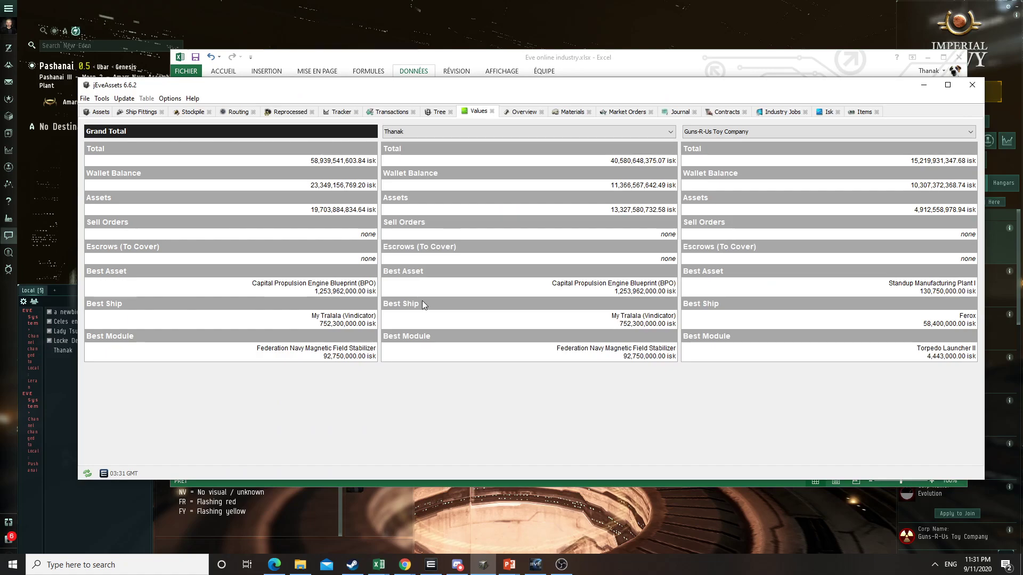
{"action": "left_click", "coordinate": [925, 86]}
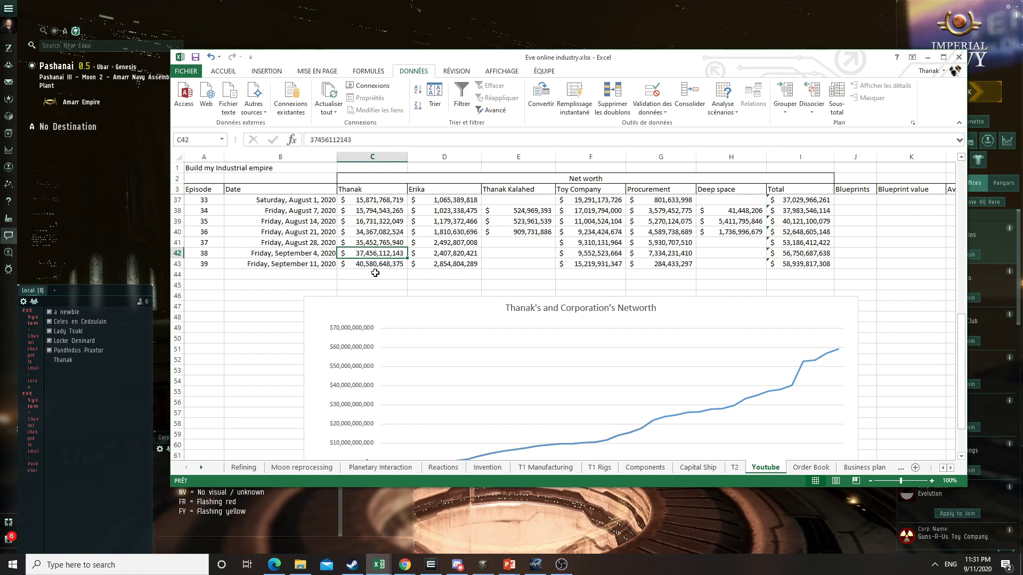
{"action": "left_click", "coordinate": [369, 267]}
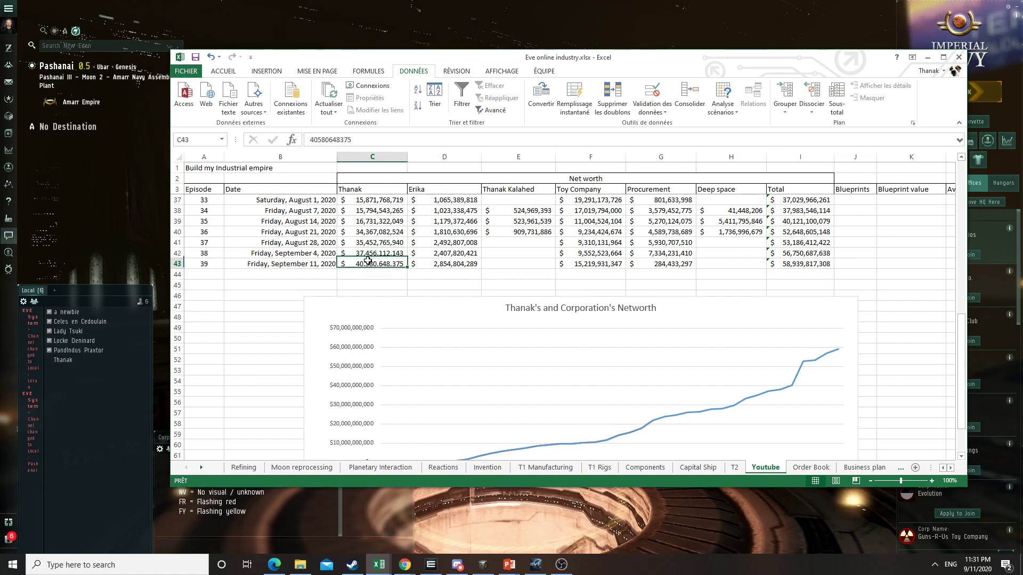
{"action": "left_click", "coordinate": [529, 254]}
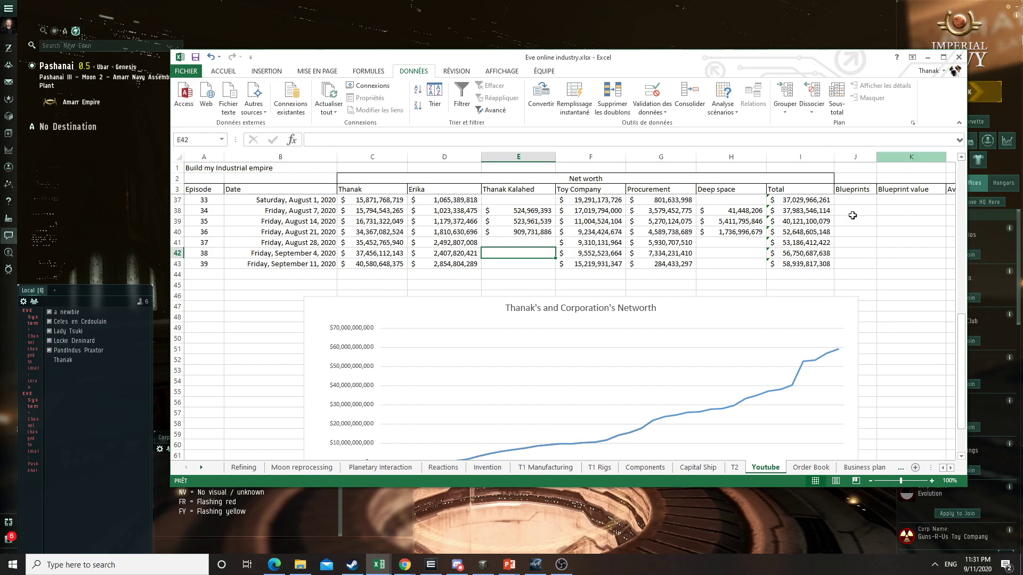
{"action": "left_click", "coordinate": [932, 59]}
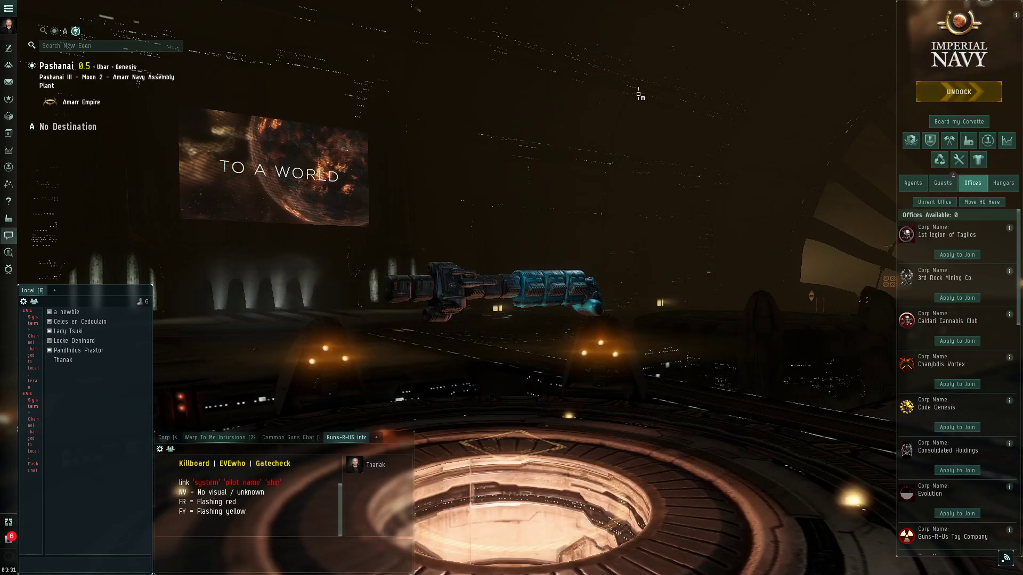
Step: Examine the corporation's member list in EVE Online for when members were last online, and close the corporation window
{"action": "left_click", "coordinate": [8, 97]}
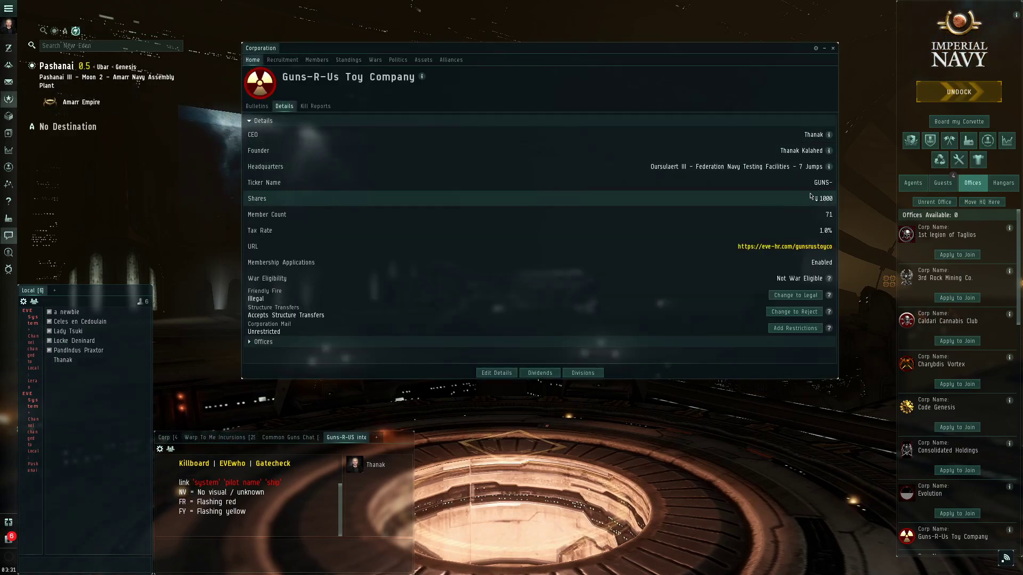
{"action": "left_click", "coordinate": [282, 60]}
{"action": "left_click", "coordinate": [317, 60]}
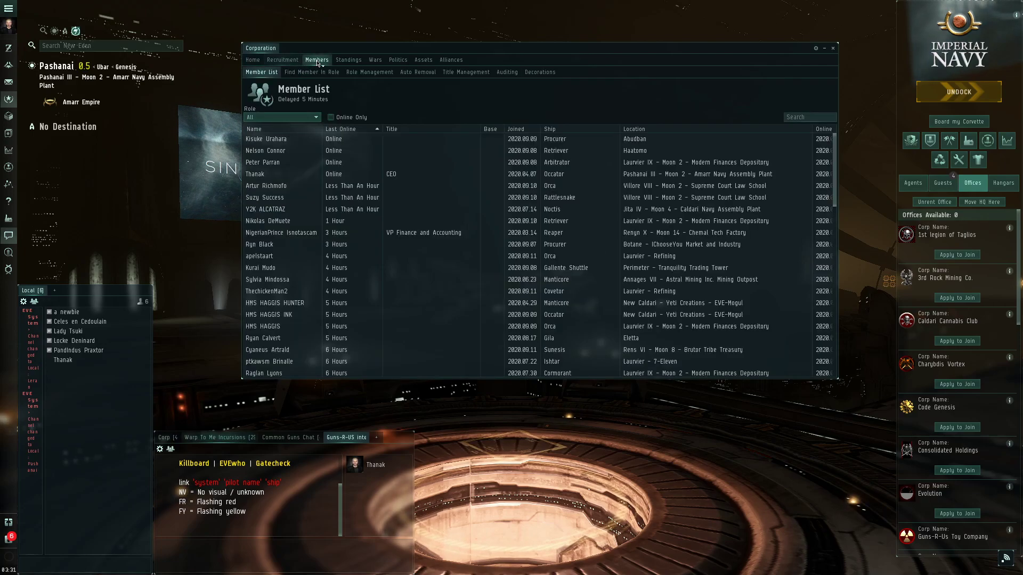
{"action": "scroll", "coordinate": [352, 278], "scroll_direction": "down", "scroll_amount": 5}
{"action": "scroll", "coordinate": [361, 283], "scroll_direction": "down", "scroll_amount": 10}
{"action": "scroll", "coordinate": [349, 229], "scroll_direction": "down", "scroll_amount": 5}
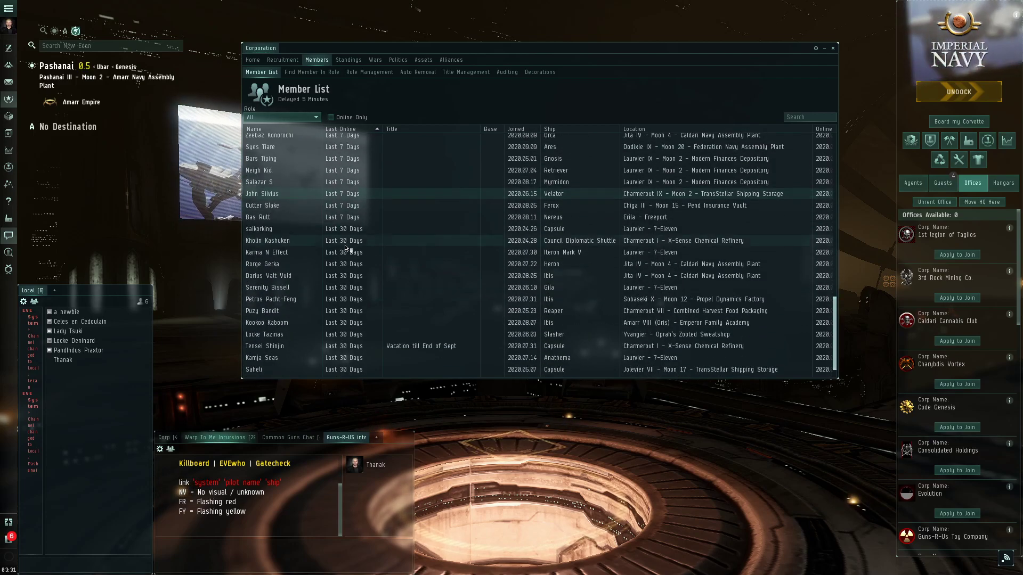
{"action": "scroll", "coordinate": [362, 245], "scroll_direction": "up", "scroll_amount": 2}
{"action": "scroll", "coordinate": [368, 264], "scroll_direction": "up", "scroll_amount": 9}
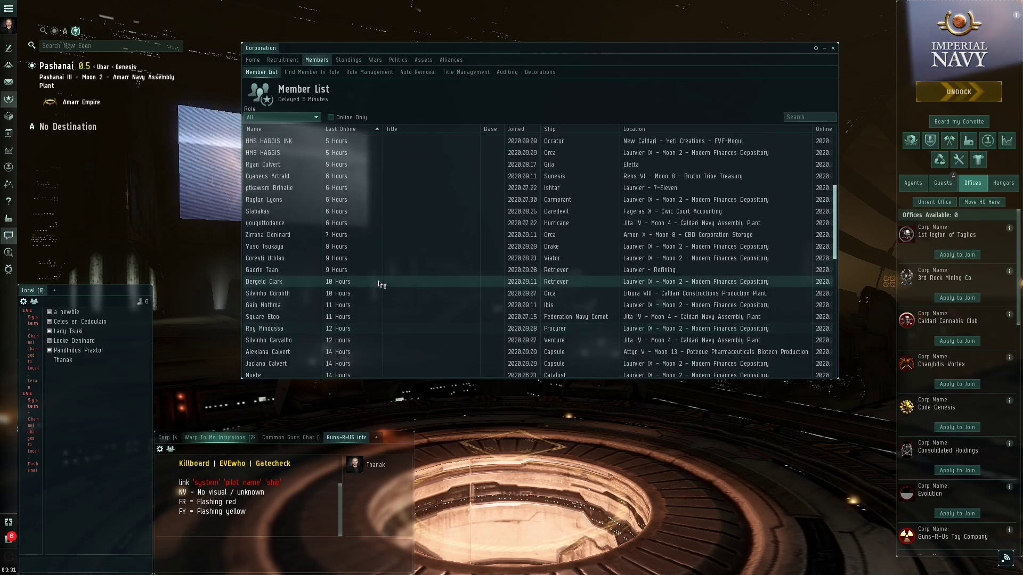
{"action": "scroll", "coordinate": [379, 284], "scroll_direction": "up", "scroll_amount": 5}
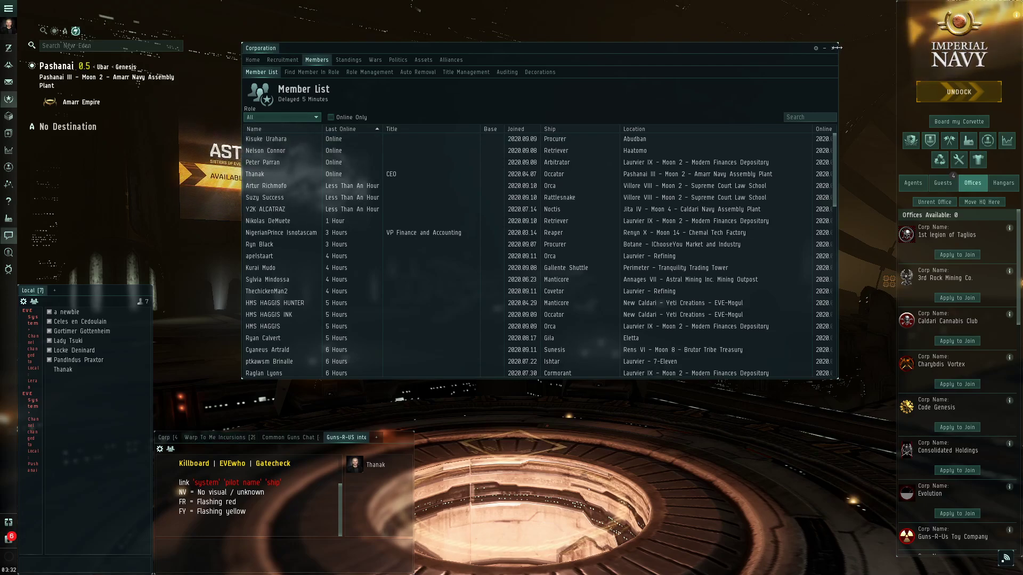
{"action": "left_click", "coordinate": [833, 47]}
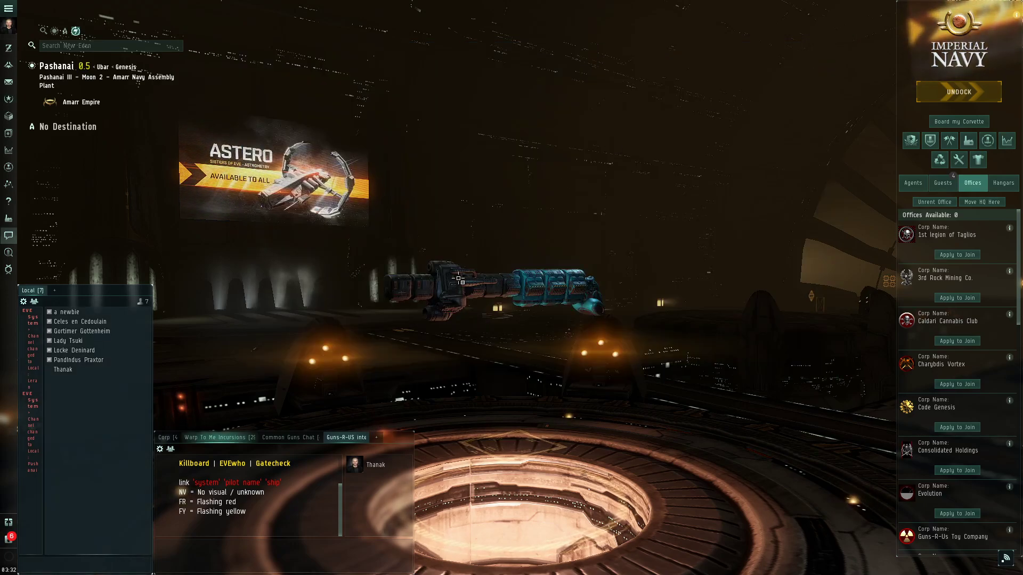
{"action": "left_click_drag", "start_coordinate": [373, 294], "coordinate": [549, 302]}
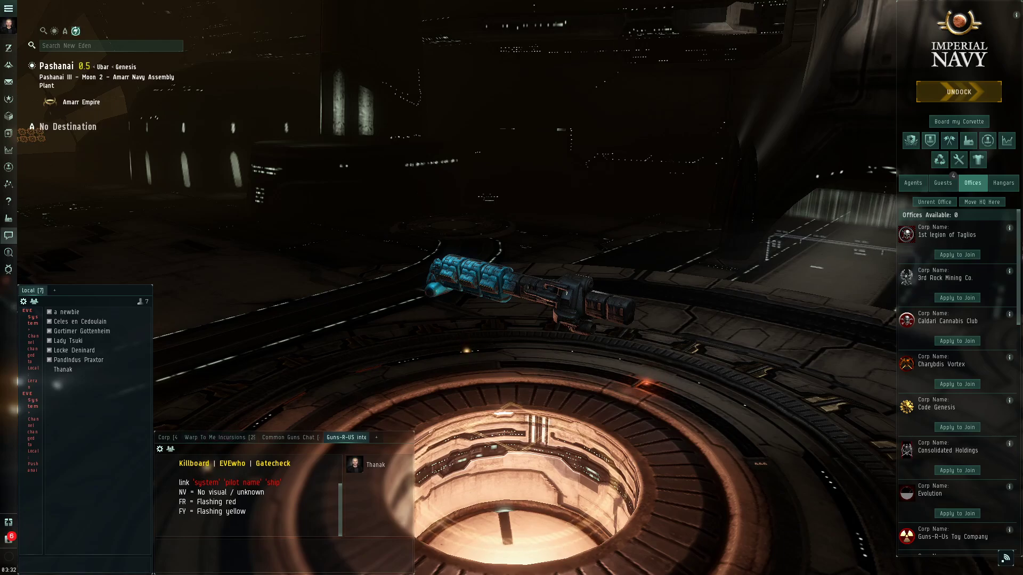
{"action": "left_click_drag", "start_coordinate": [428, 223], "coordinate": [662, 249]}
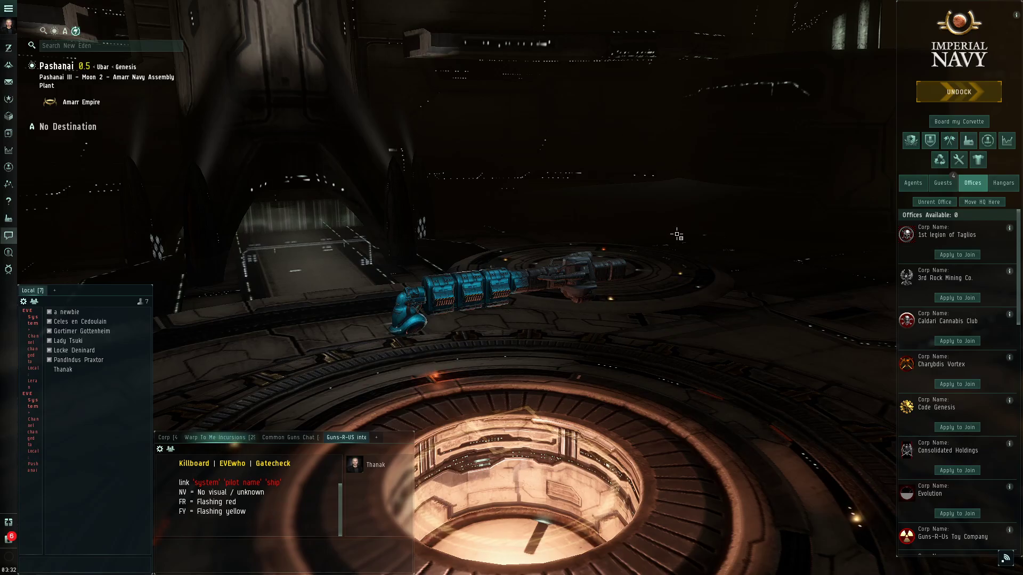
{"action": "left_click_drag", "start_coordinate": [578, 280], "coordinate": [492, 214]}
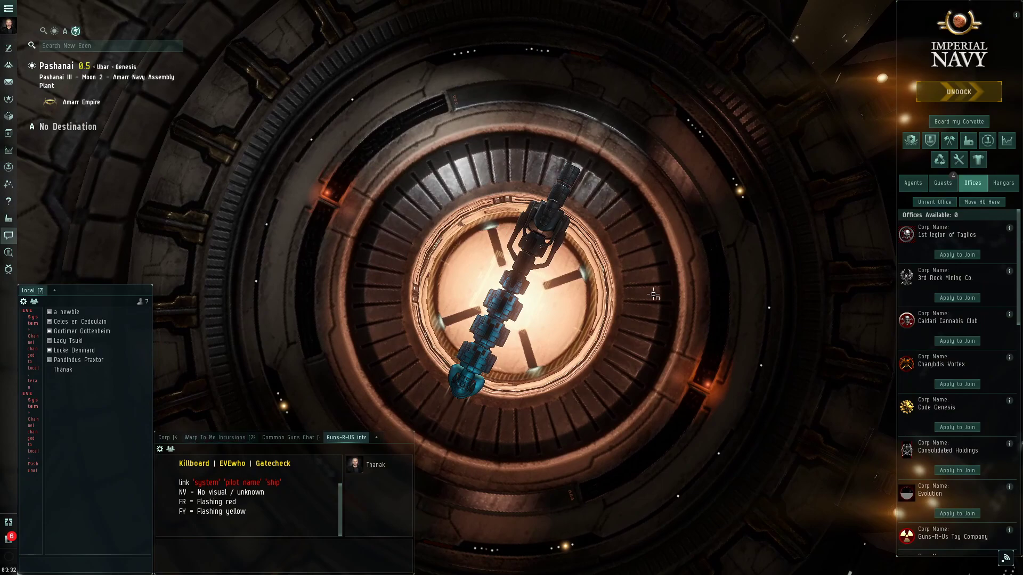
{"action": "left_click_drag", "start_coordinate": [654, 295], "coordinate": [527, 259]}
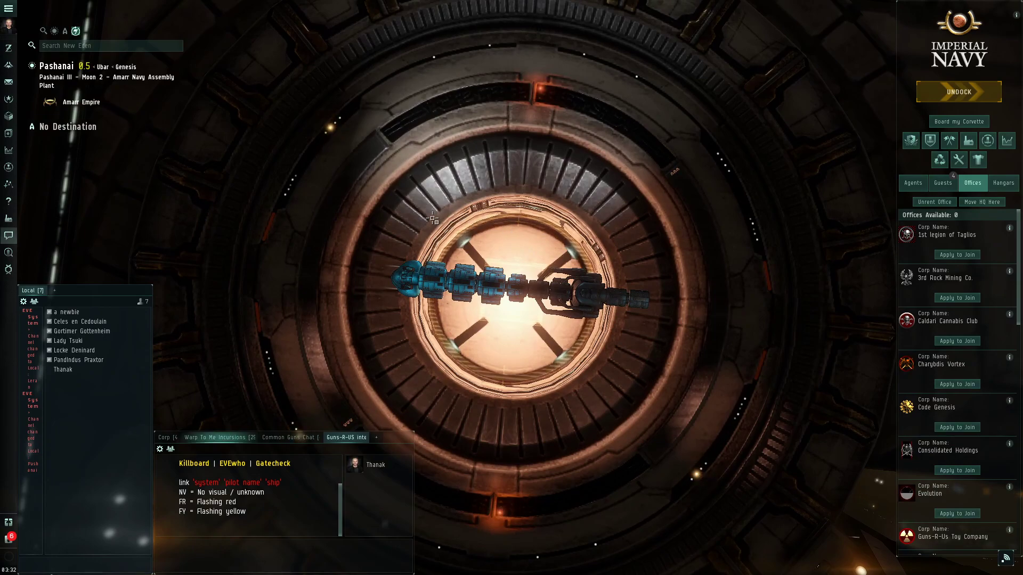
{"action": "left_click_drag", "start_coordinate": [415, 218], "coordinate": [481, 231]}
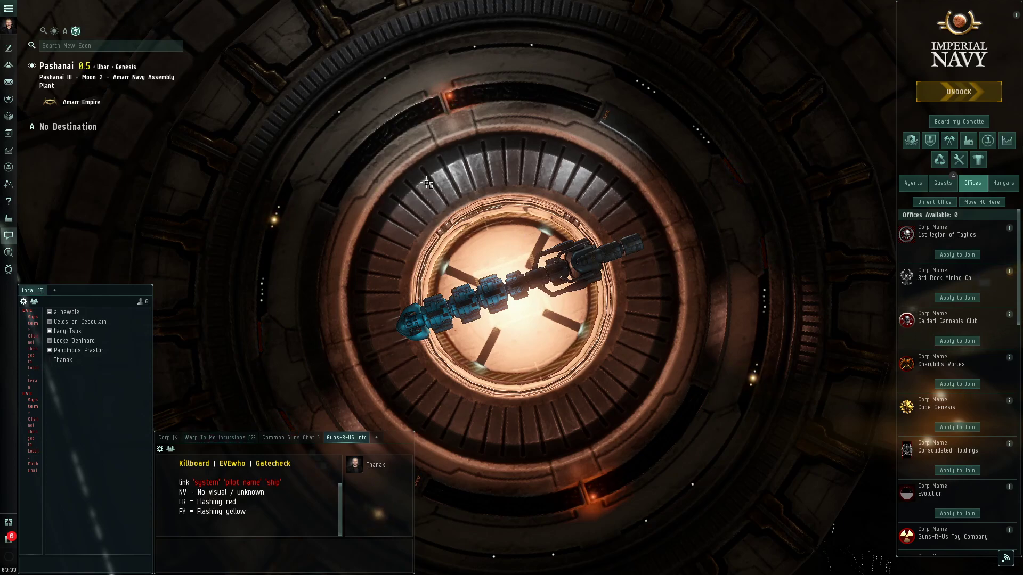
{"action": "left_click_drag", "start_coordinate": [456, 151], "coordinate": [554, 241]}
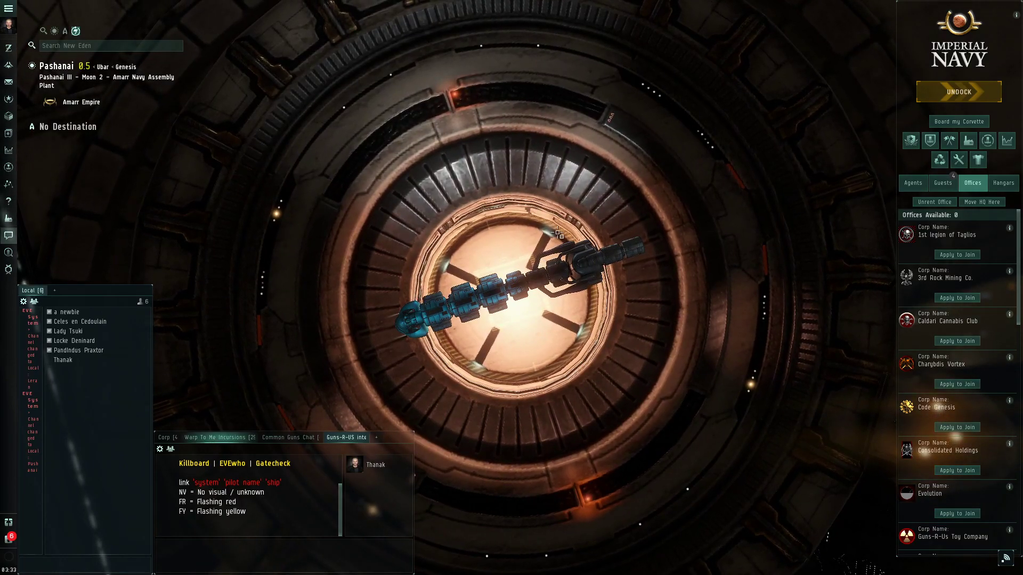
{"action": "left_click_drag", "start_coordinate": [553, 297], "coordinate": [525, 205]}
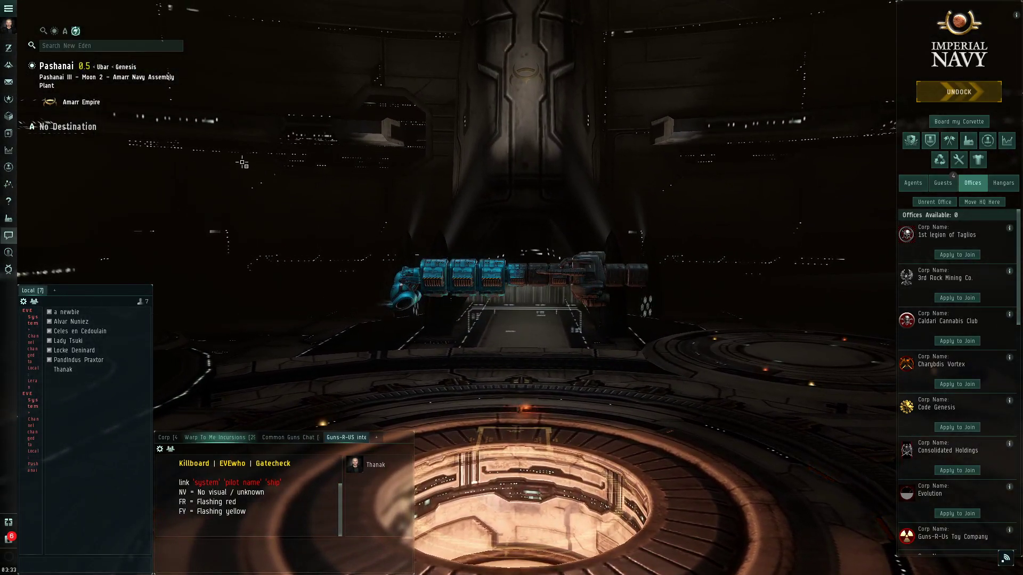
{"action": "left_click_drag", "start_coordinate": [525, 221], "coordinate": [532, 172]}
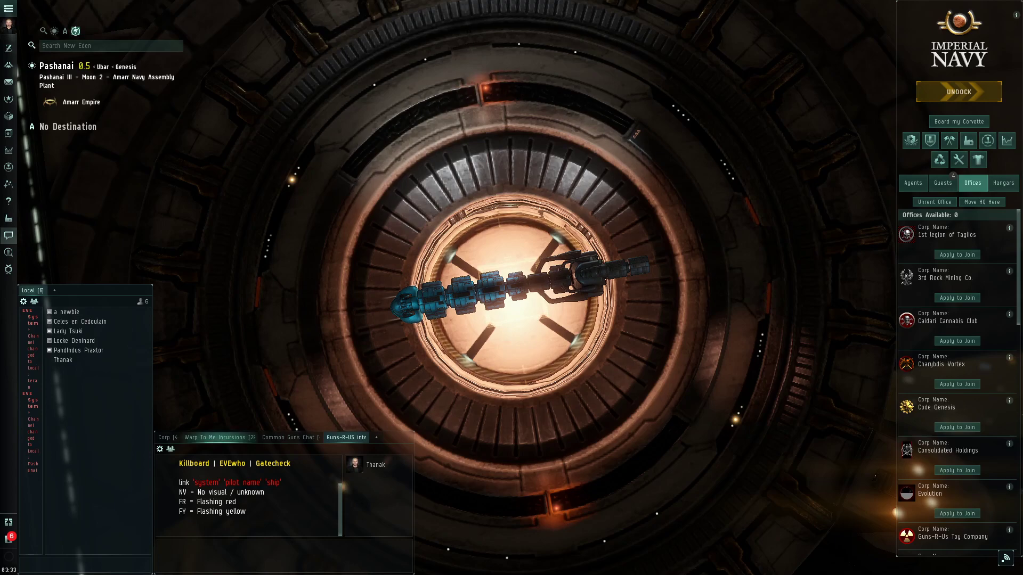
Step: Switch to the refining efficiency.xlsx workbook in Excel and examine the quantum core costs of the high-sec Athanor and Tatara
{"action": "key", "text": "alt+Tab"}
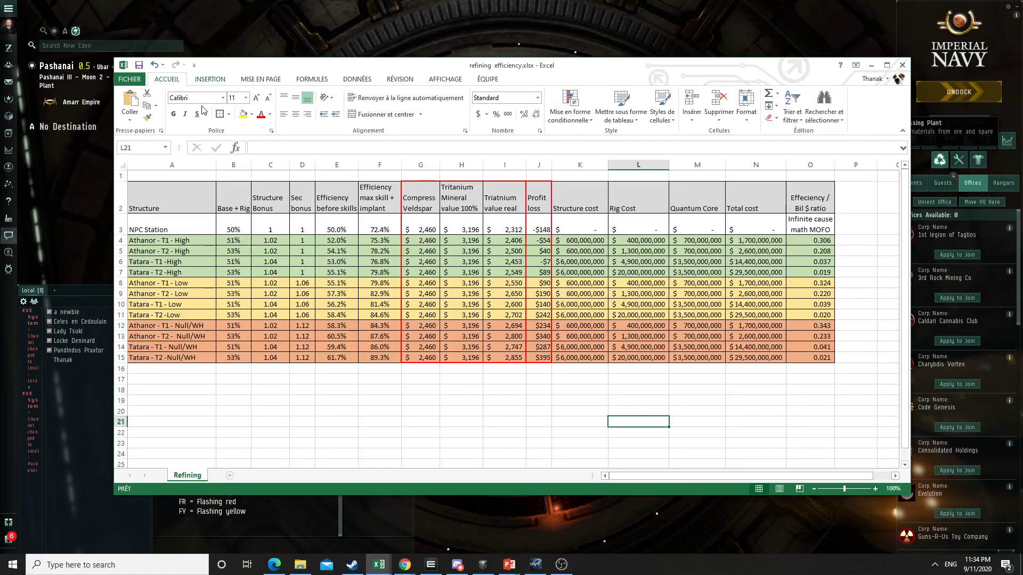
{"action": "left_click", "coordinate": [522, 399]}
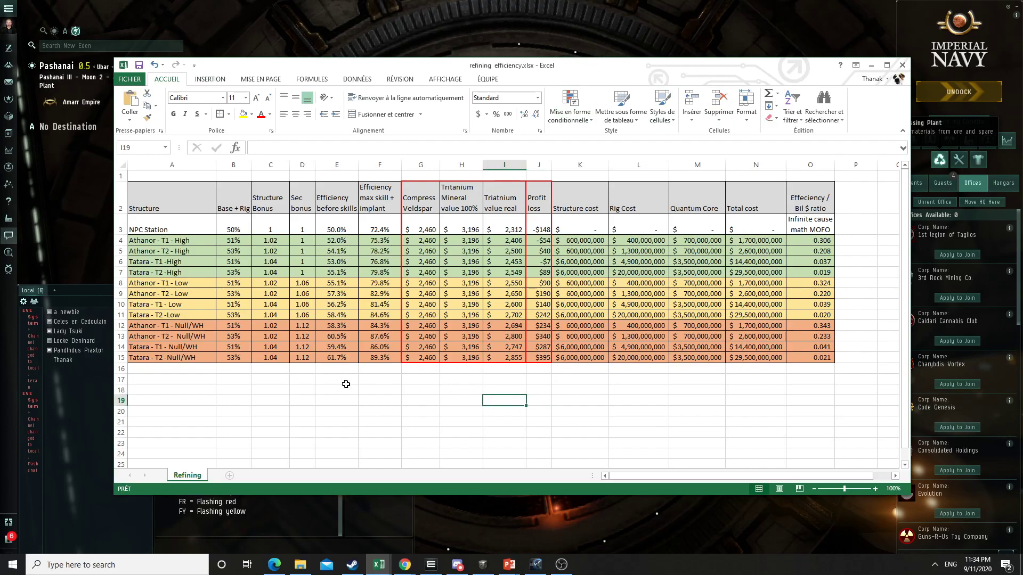
{"action": "left_click", "coordinate": [164, 389]}
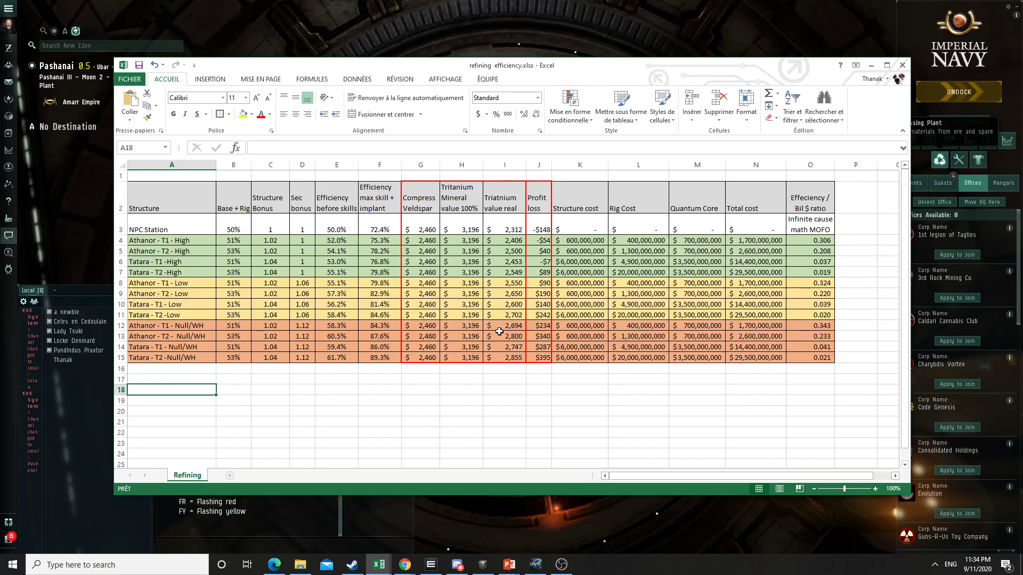
{"action": "left_click", "coordinate": [697, 239]}
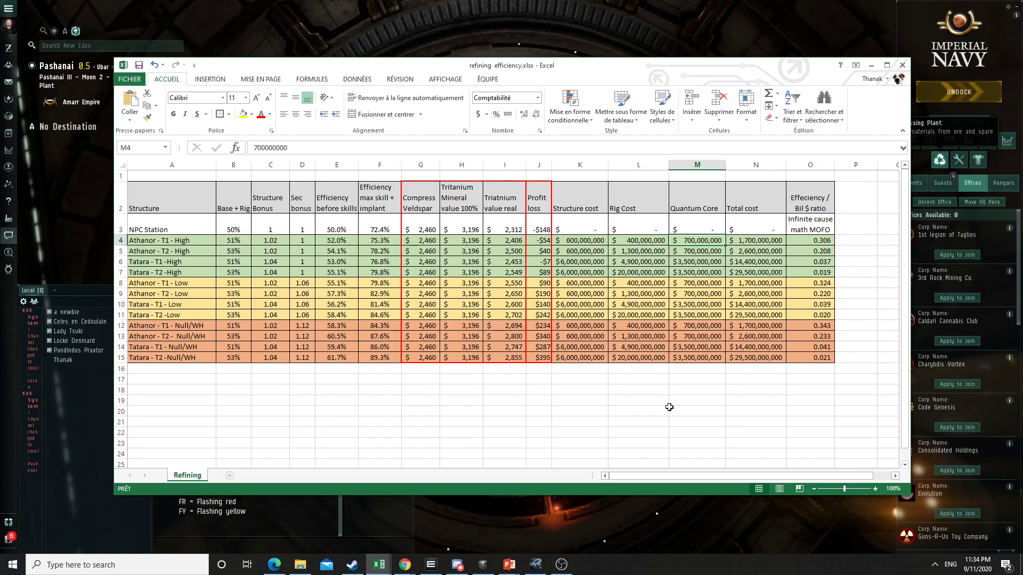
{"action": "left_click", "coordinate": [688, 262]}
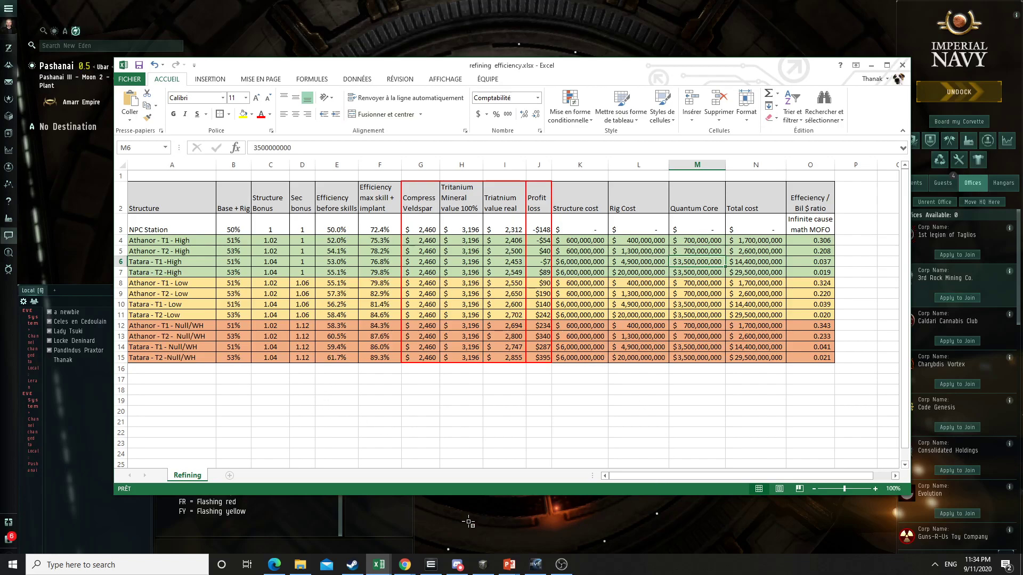
Step: Shrink the Excel window's height so it ends shortly below the refining table
{"action": "left_click_drag", "start_coordinate": [908, 489], "coordinate": [902, 438]}
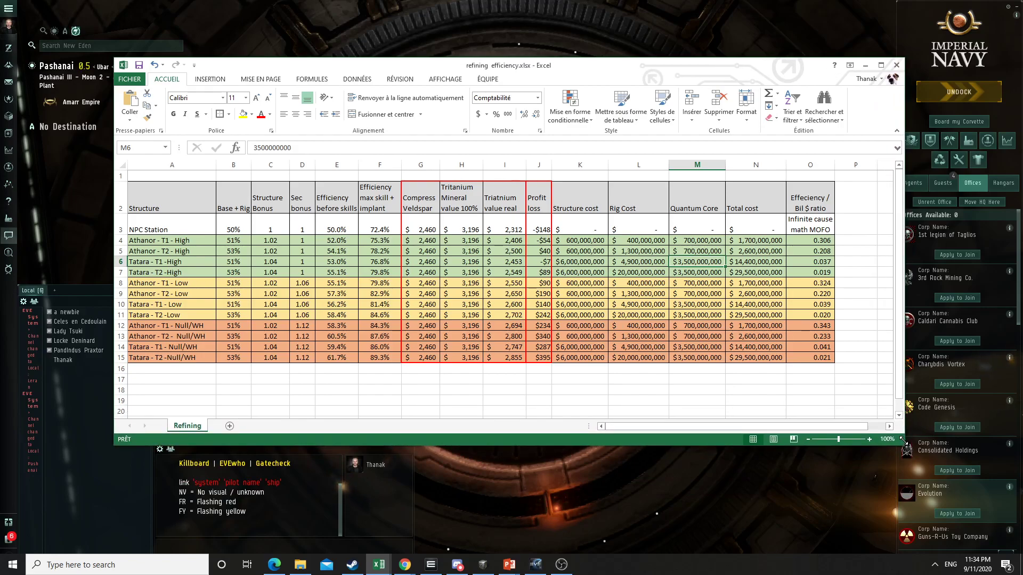
{"action": "left_click", "coordinate": [868, 379]}
{"action": "left_click", "coordinate": [850, 399]}
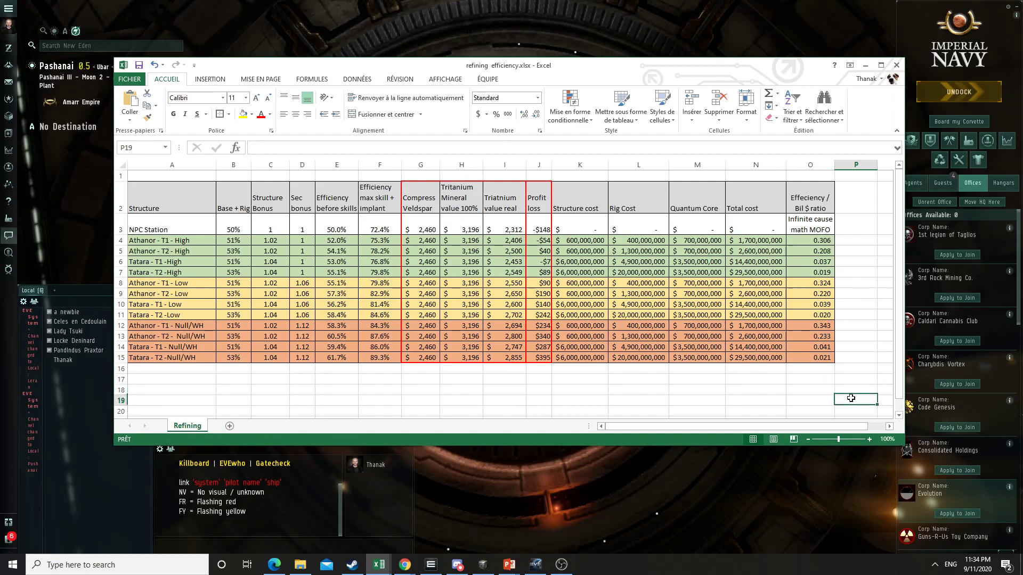
{"action": "left_click", "coordinate": [703, 389]}
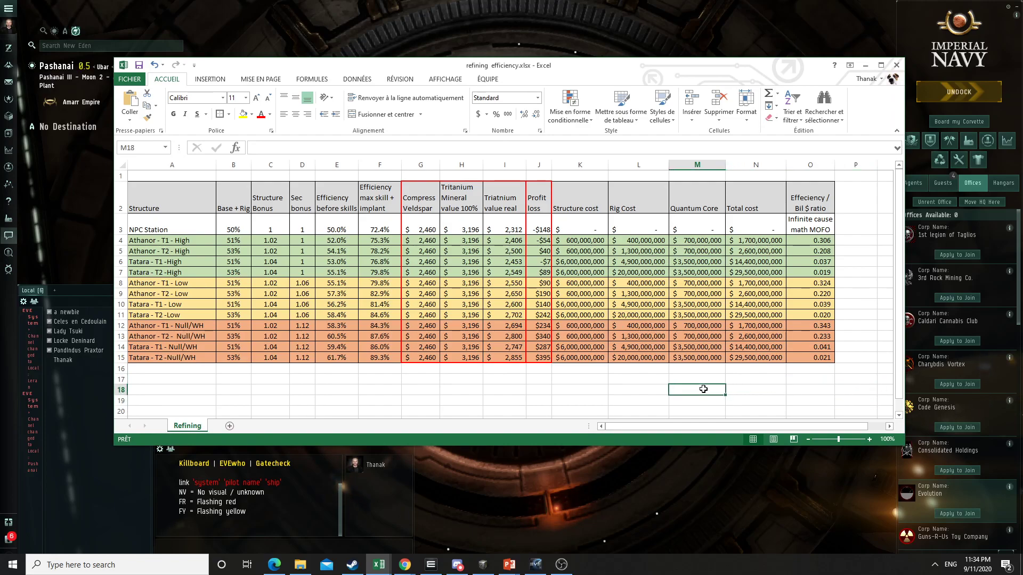
{"action": "left_click", "coordinate": [391, 375]}
{"action": "left_click", "coordinate": [160, 382]}
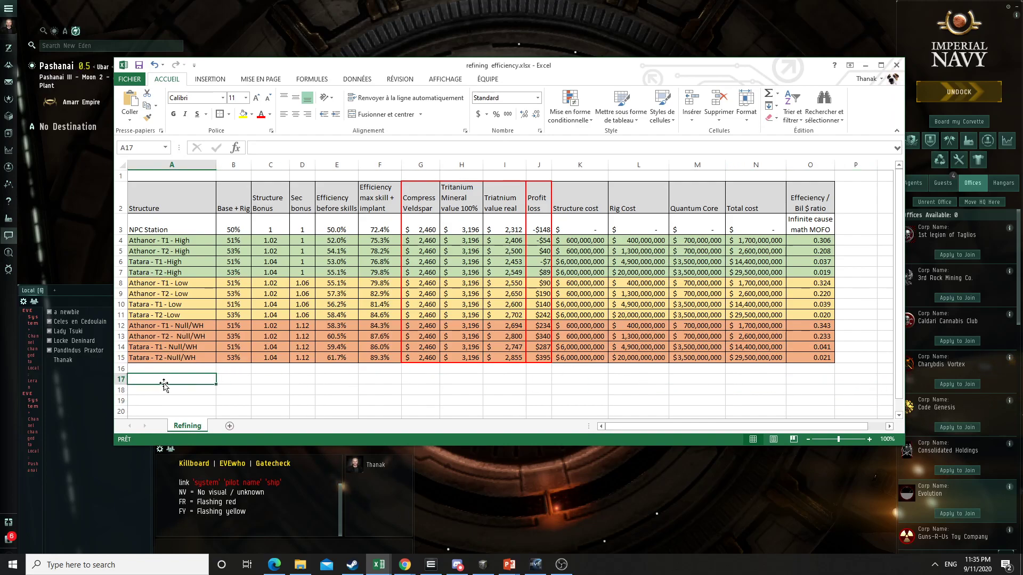
{"action": "left_click", "coordinate": [247, 381]}
{"action": "left_click", "coordinate": [272, 379]}
{"action": "left_click", "coordinate": [295, 382]}
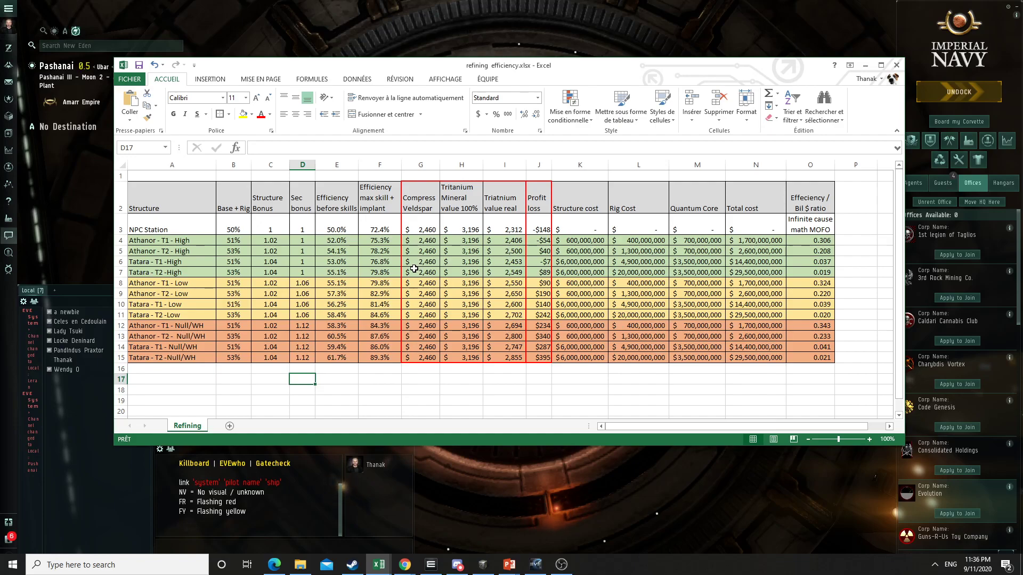
Step: Examine the Base + Rig percentages of the NPC station and the high-sec Athanor and Tatara with T1 and T2 rigs
{"action": "left_click", "coordinate": [234, 227]}
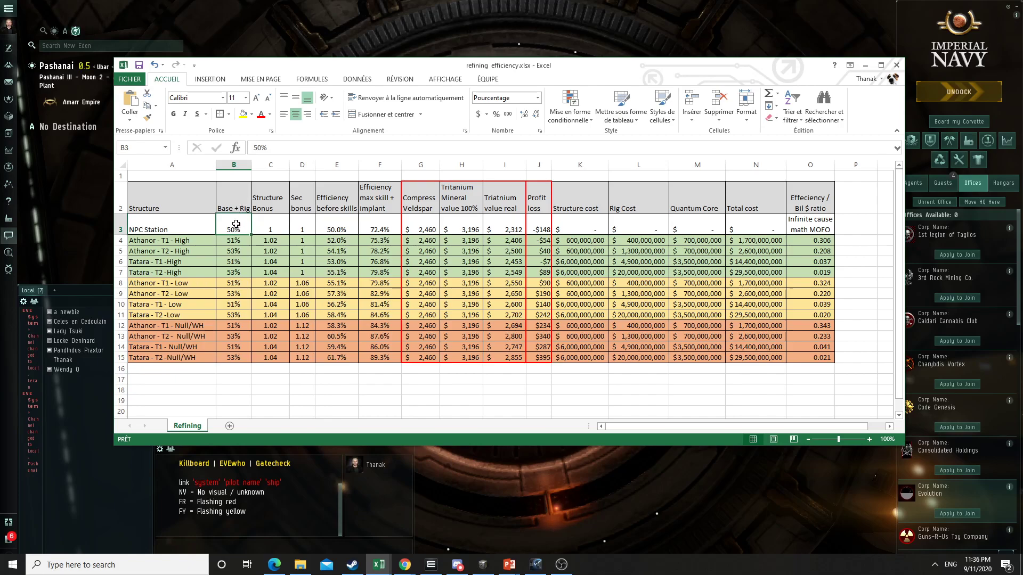
{"action": "left_click", "coordinate": [235, 240]}
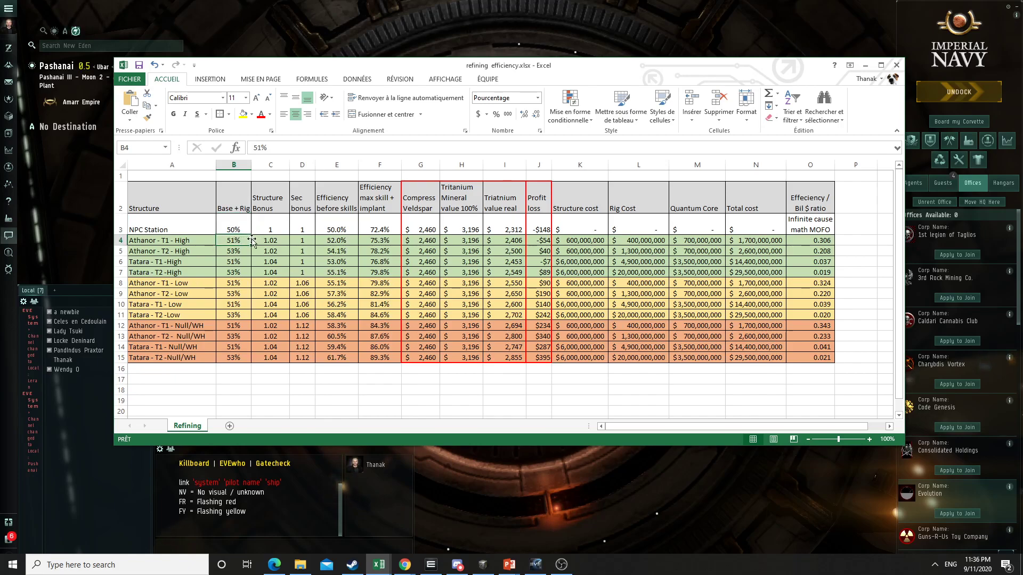
{"action": "left_click", "coordinate": [234, 251]}
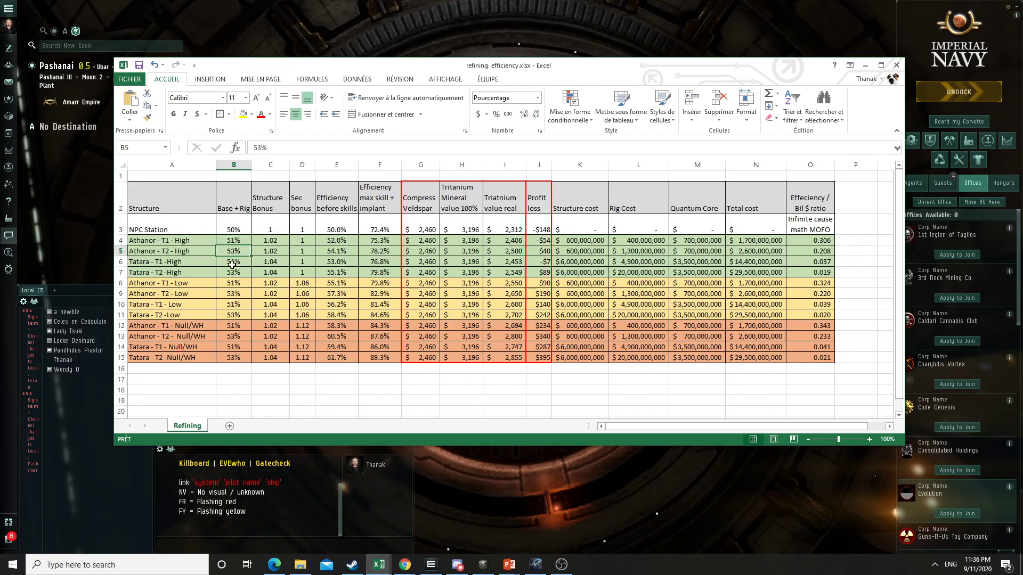
{"action": "left_click", "coordinate": [235, 272]}
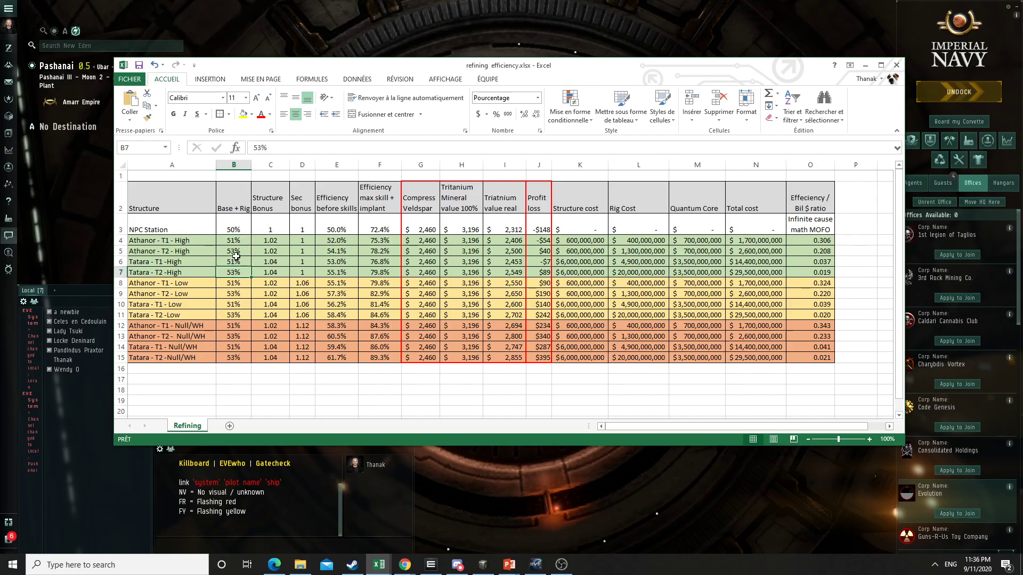
{"action": "left_click", "coordinate": [233, 252]}
{"action": "key", "text": "ctrl+c"}
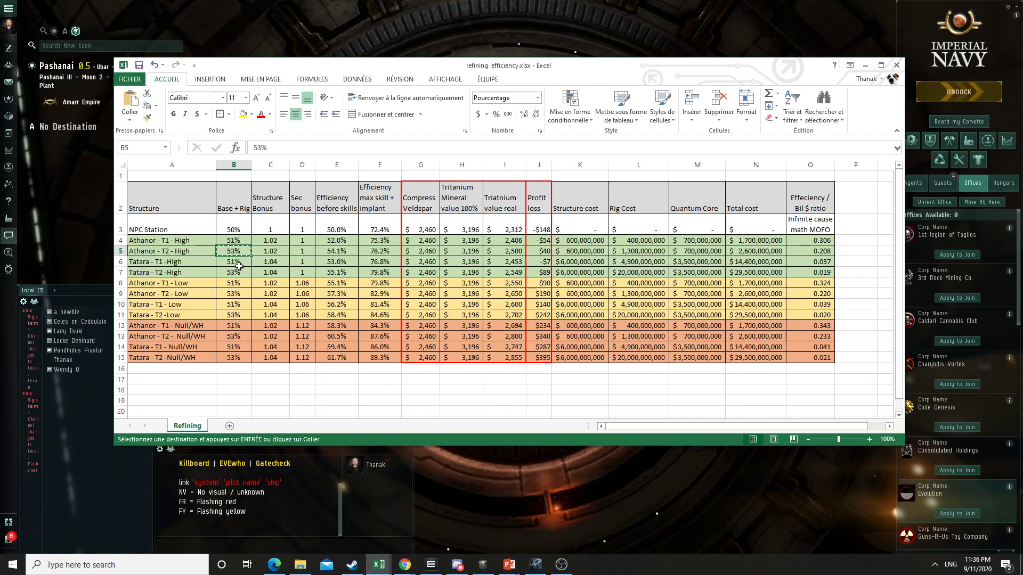
{"action": "key", "text": "Escape"}
{"action": "left_click", "coordinate": [238, 241]}
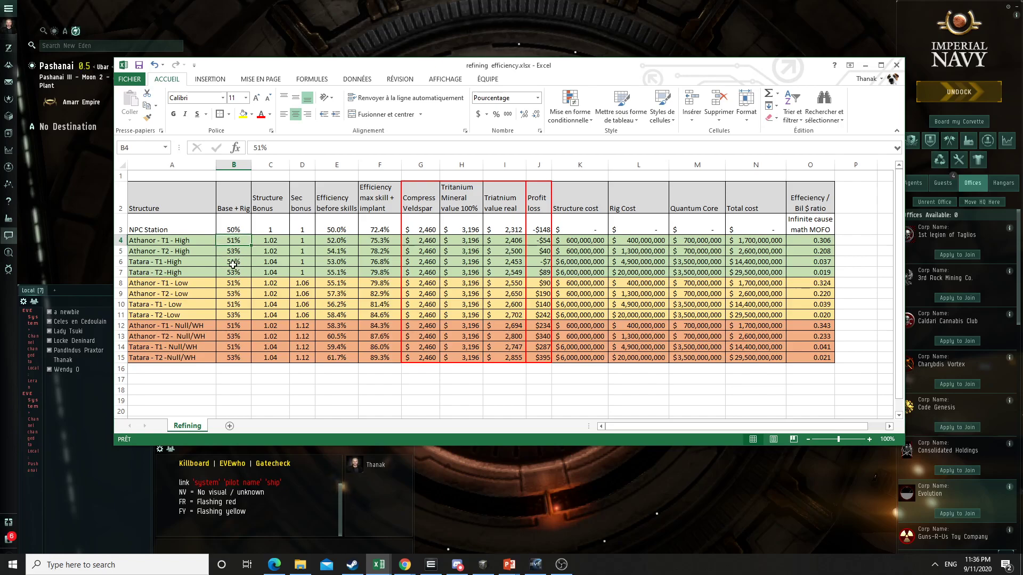
{"action": "left_click", "coordinate": [234, 252]}
{"action": "left_click", "coordinate": [234, 274]}
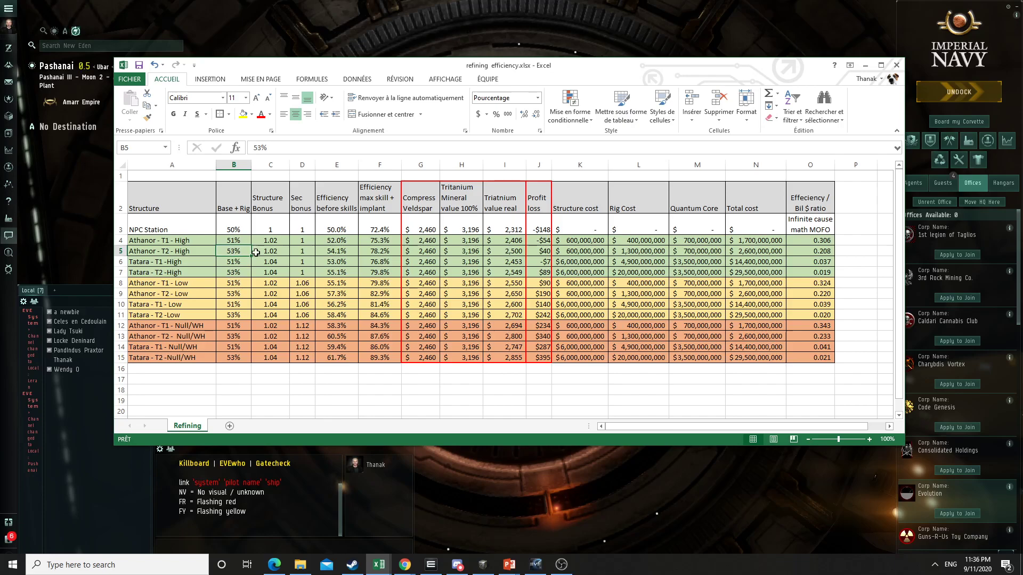
Step: Examine the high-sec Athanor's structure bonus and the efficiency before skills of all structures
{"action": "left_click", "coordinate": [271, 243]}
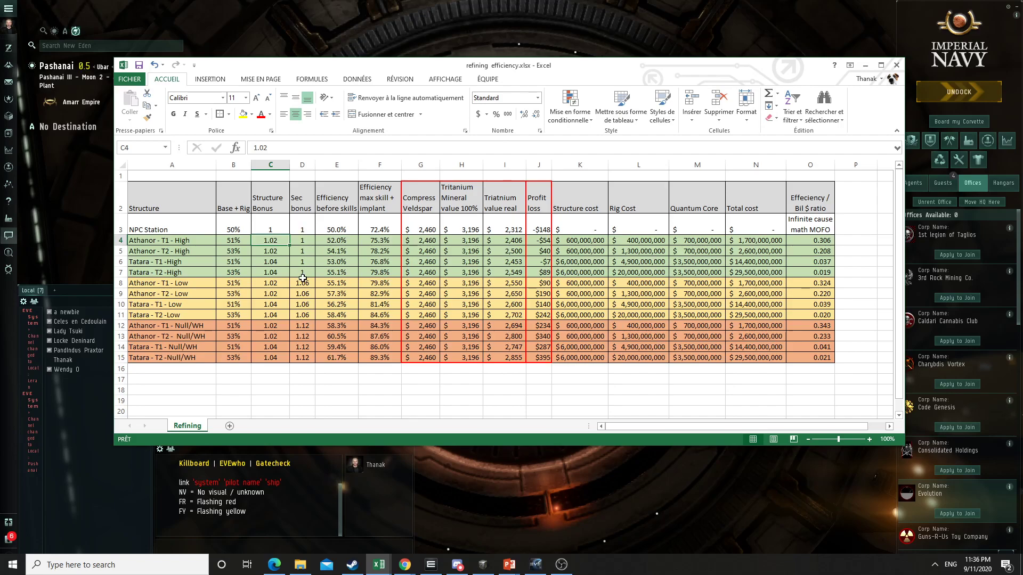
{"action": "left_click_drag", "start_coordinate": [333, 226], "coordinate": [330, 358]}
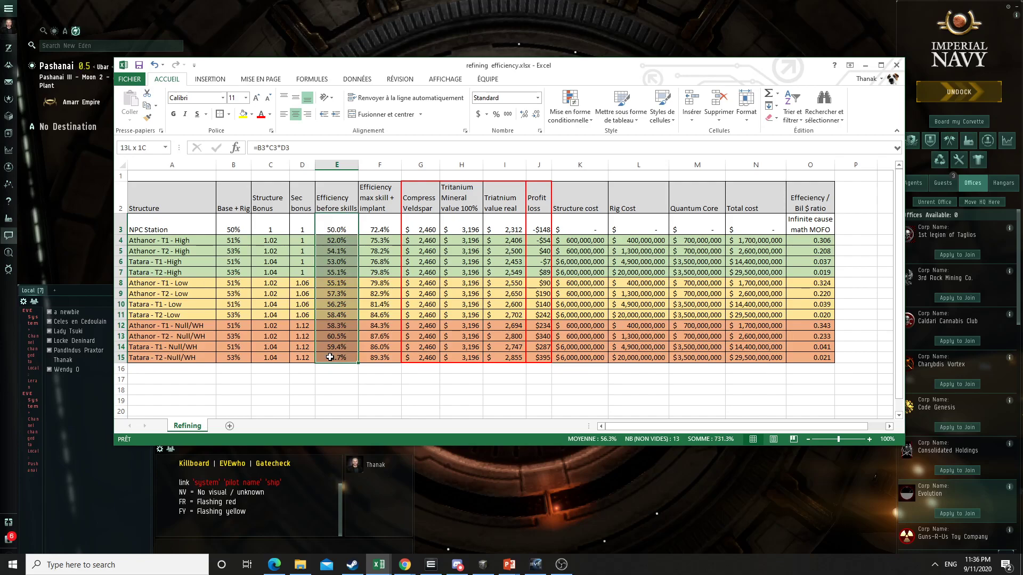
{"action": "left_click", "coordinate": [374, 379]}
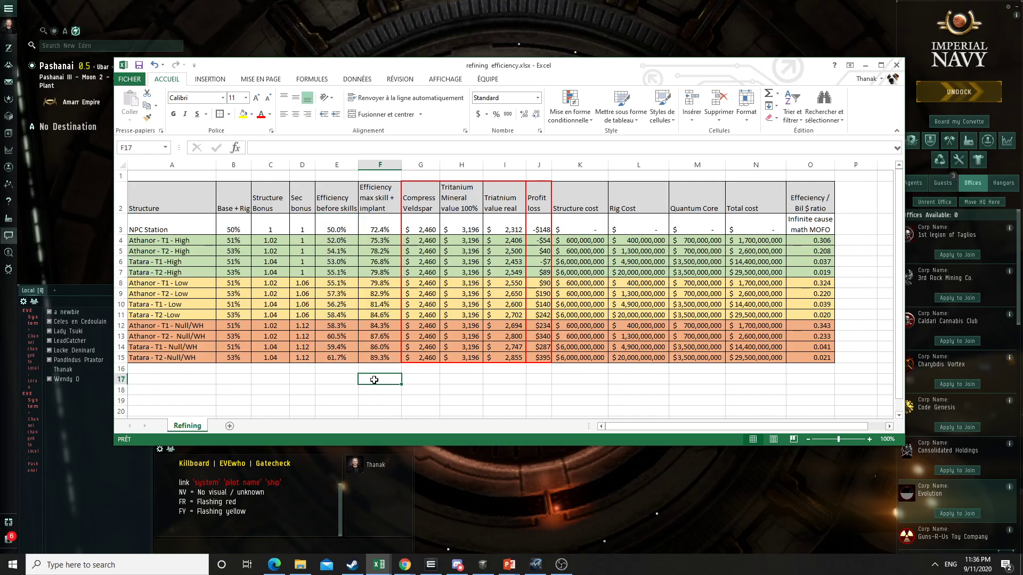
{"action": "left_click", "coordinate": [338, 368]}
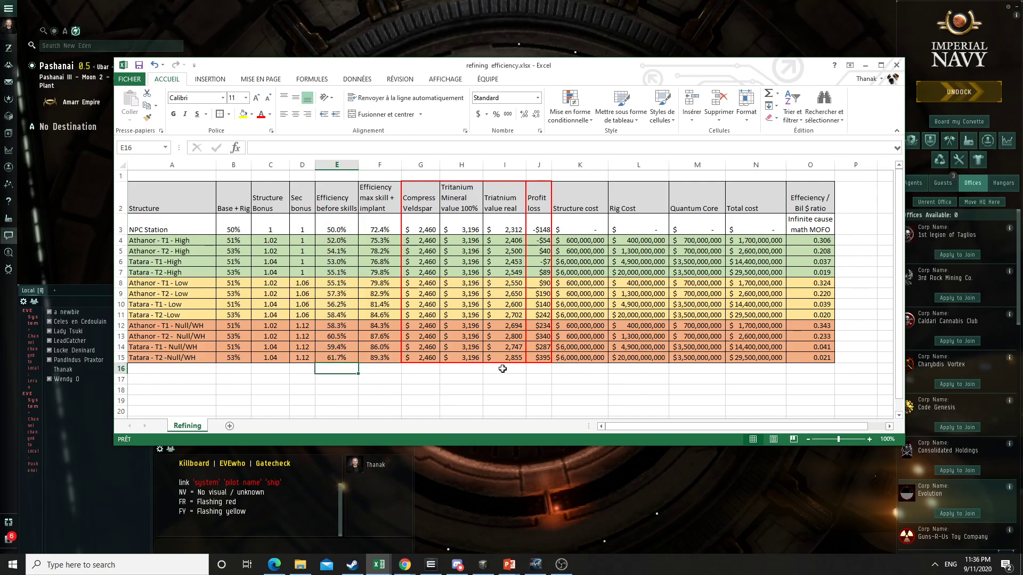
{"action": "key", "text": "Up"}
{"action": "key", "text": "Up"}
{"action": "key", "text": "Up"}
{"action": "key", "text": "Up"}
{"action": "key", "text": "Up"}
{"action": "key", "text": "Up"}
{"action": "key", "text": "Up"}
{"action": "key", "text": "Up"}
{"action": "key", "text": "Up"}
{"action": "key", "text": "Up"}
{"action": "key", "text": "Up"}
{"action": "key", "text": "Up"}
{"action": "key", "text": "Up"}
{"action": "key", "text": "Up"}
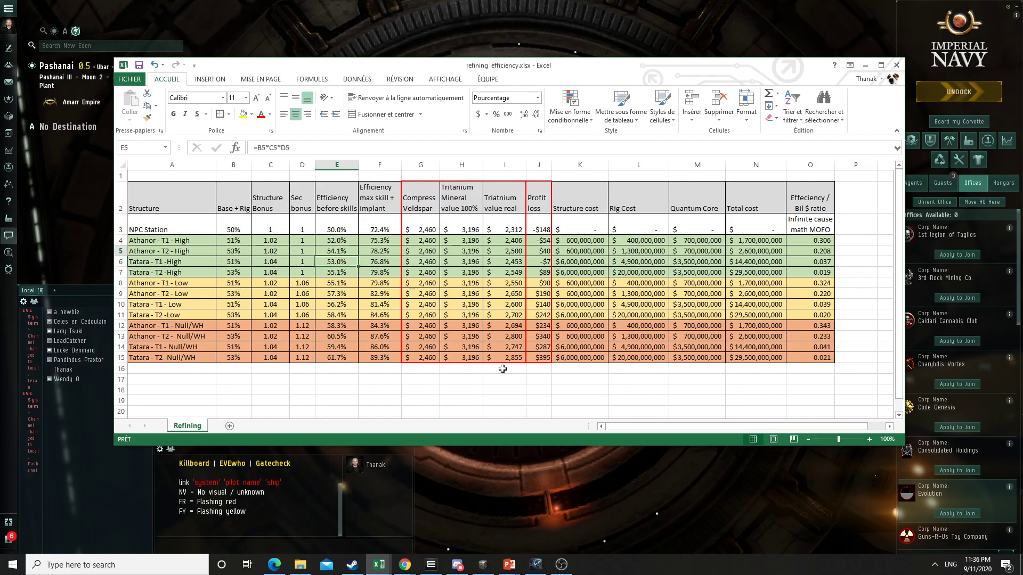
Step: Examine the efficiency with max skill and implant from the NPC station down to the low-sec Athanor rows
{"action": "key", "text": "Right"}
{"action": "key", "text": "Down"}
{"action": "key", "text": "Down"}
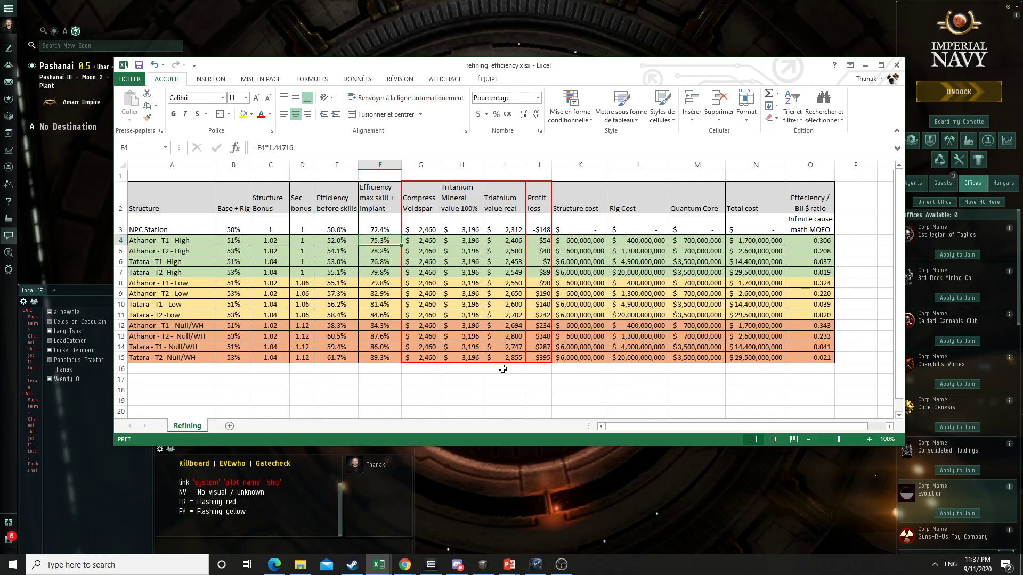
{"action": "key", "text": "Up"}
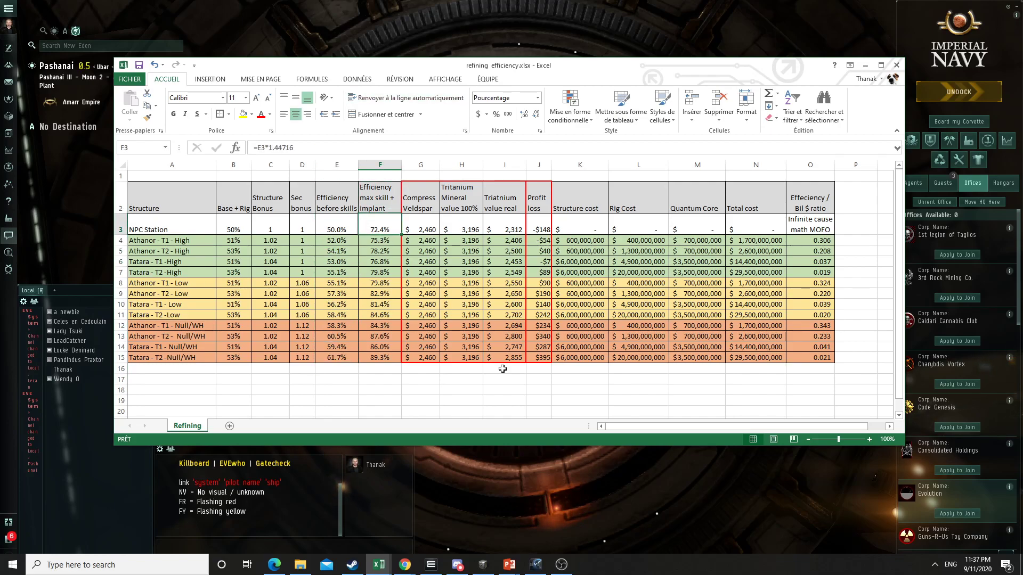
{"action": "key", "text": "Down"}
{"action": "key", "text": "Down"}
{"action": "key", "text": "Down"}
{"action": "key", "text": "Down"}
{"action": "key", "text": "Down"}
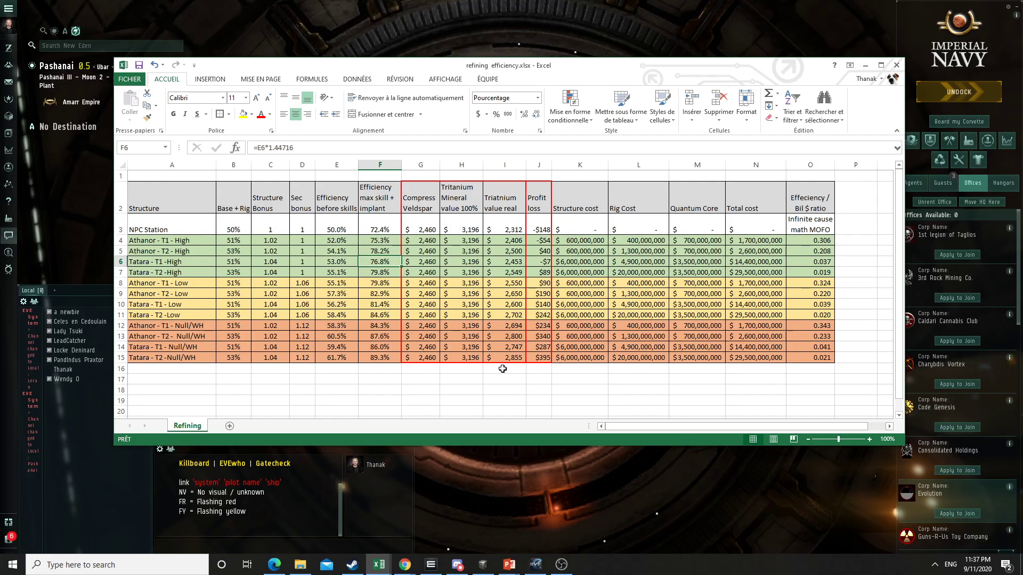
{"action": "key", "text": "Down"}
{"action": "key", "text": "Up"}
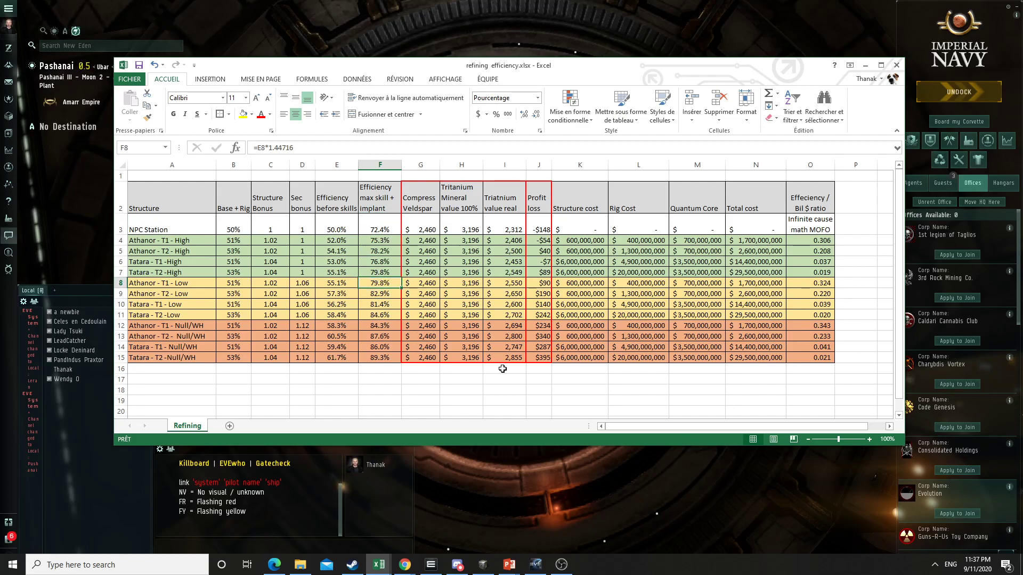
{"action": "key", "text": "Down"}
{"action": "key", "text": "Up"}
{"action": "key", "text": "Up"}
{"action": "key", "text": "Up"}
{"action": "key", "text": "Up"}
{"action": "key", "text": "Up"}
{"action": "key", "text": "Up"}
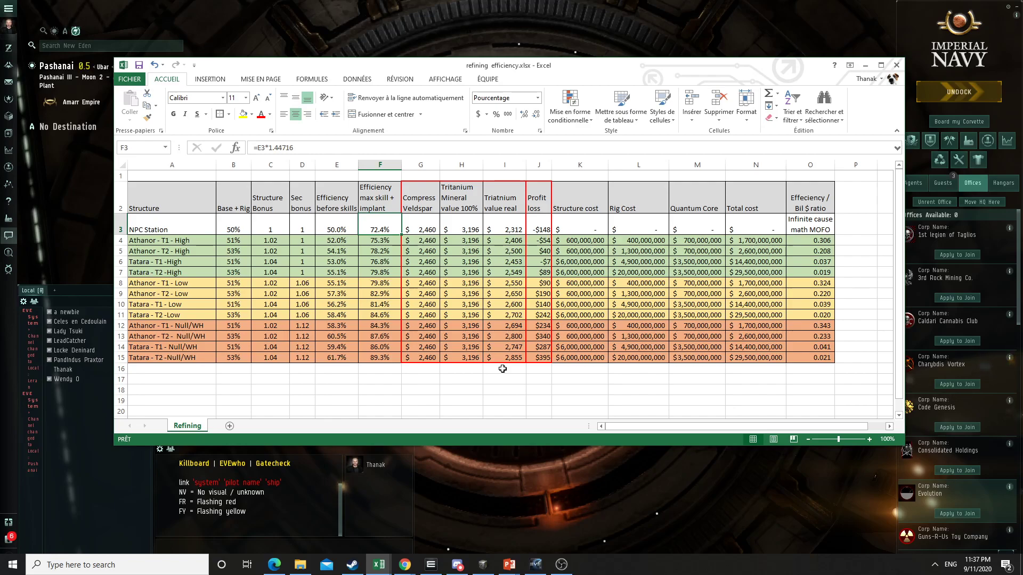
Step: Compare the max skill and implant efficiencies of the high-sec Athanor T2 and Tatara T1
{"action": "key", "text": "Down"}
{"action": "key", "text": "Down"}
{"action": "key", "text": "Down"}
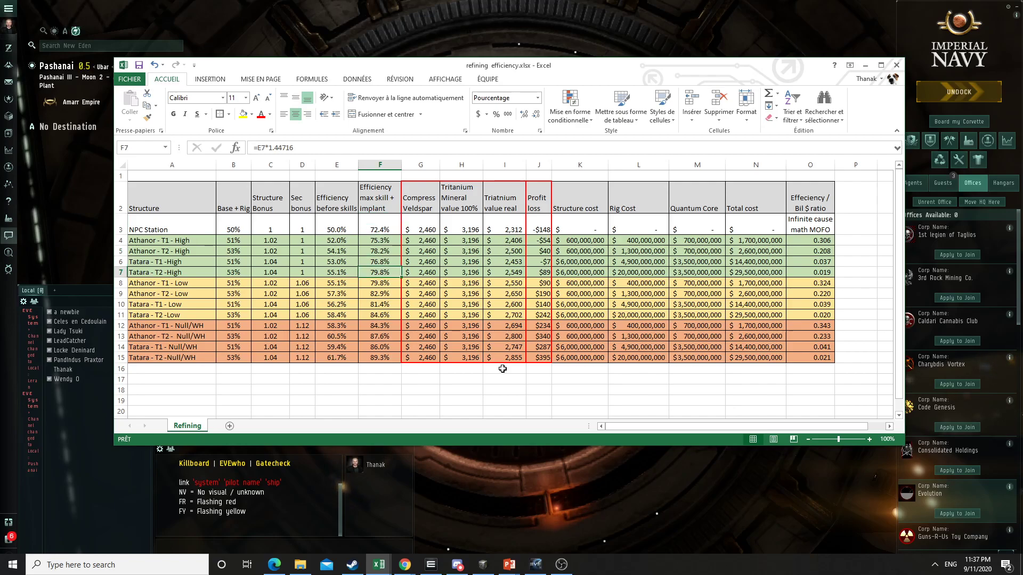
{"action": "key", "text": "Up"}
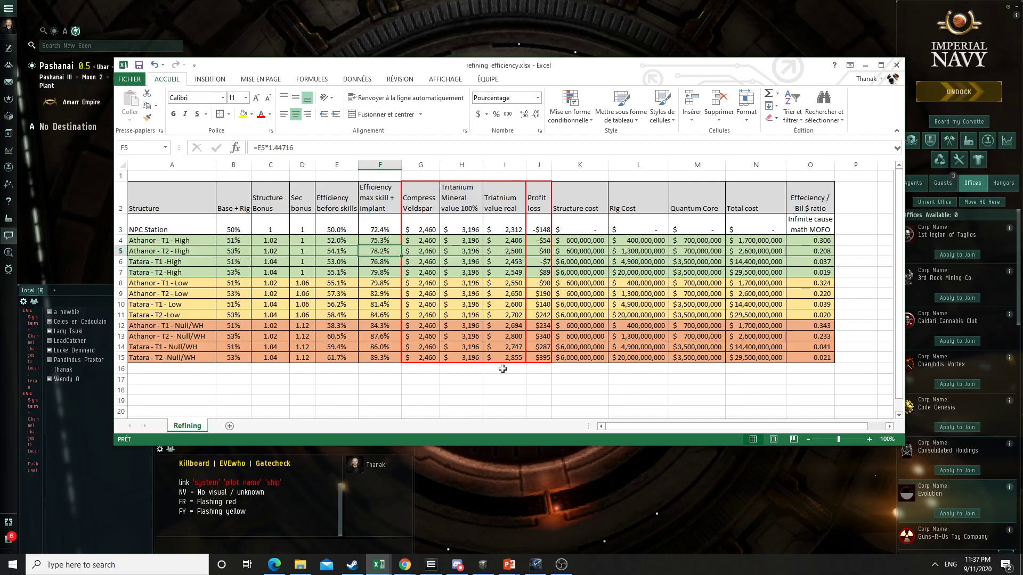
{"action": "key", "text": "Down"}
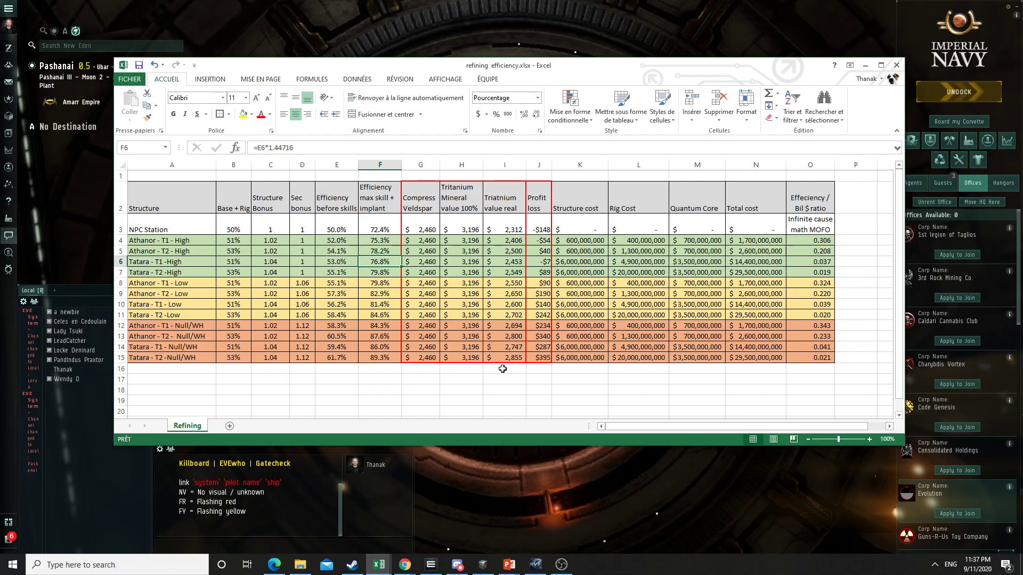
Step: Examine the high-sec Tatara's structure, rig and quantum core costs and the T1 version's total cost
{"action": "key", "text": "Right"}
{"action": "key", "text": "Right"}
{"action": "key", "text": "Right"}
{"action": "key", "text": "Right"}
{"action": "key", "text": "Right"}
{"action": "key", "text": "Right"}
{"action": "key", "text": "Right"}
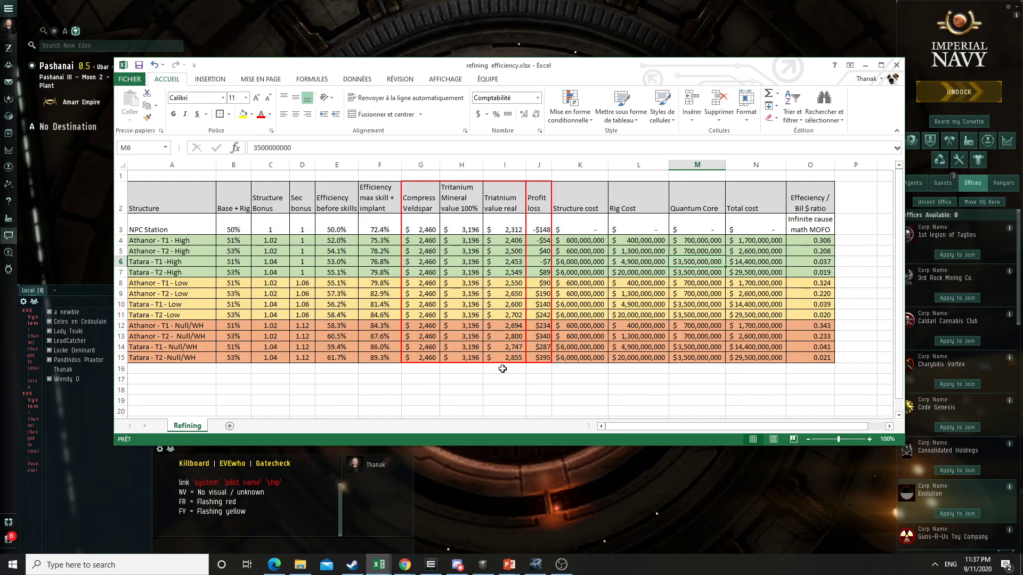
{"action": "key", "text": "Left"}
{"action": "key", "text": "Left"}
{"action": "key", "text": "Down"}
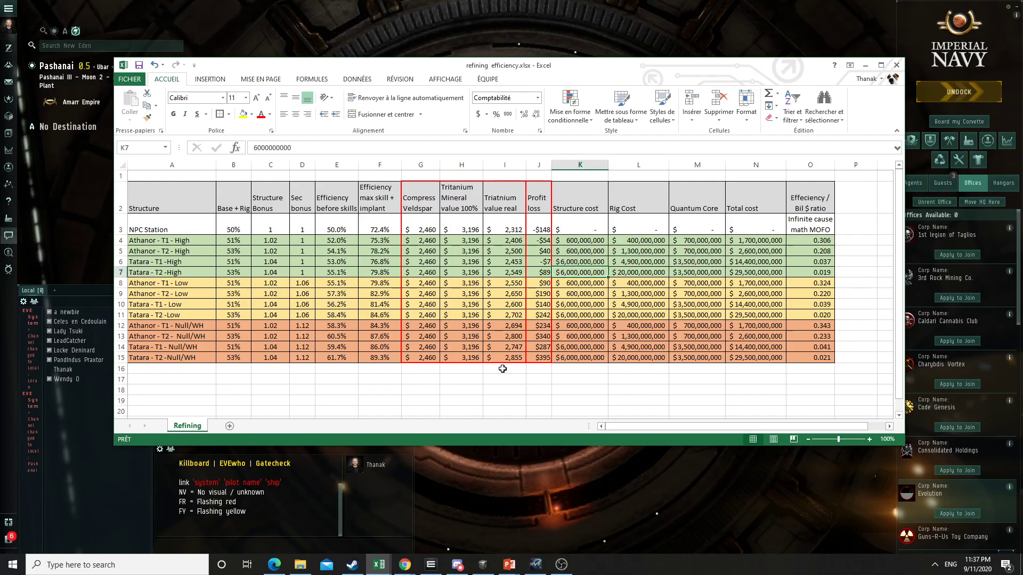
{"action": "key", "text": "Right"}
{"action": "key", "text": "Up"}
{"action": "key", "text": "Right"}
{"action": "key", "text": "Right"}
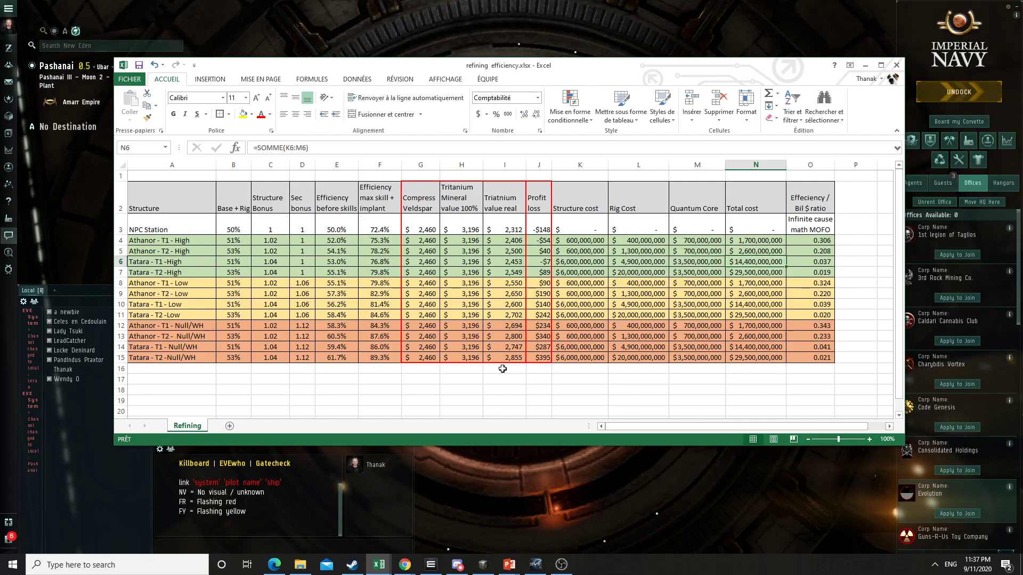
Step: Compare the high-sec Tatara T1's max skill and implant efficiency with its total cost
{"action": "key", "text": "Left"}
{"action": "key", "text": "Left"}
{"action": "key", "text": "Left"}
{"action": "key", "text": "Left"}
{"action": "key", "text": "Left"}
{"action": "key", "text": "Left"}
{"action": "key", "text": "Left"}
{"action": "key", "text": "Left"}
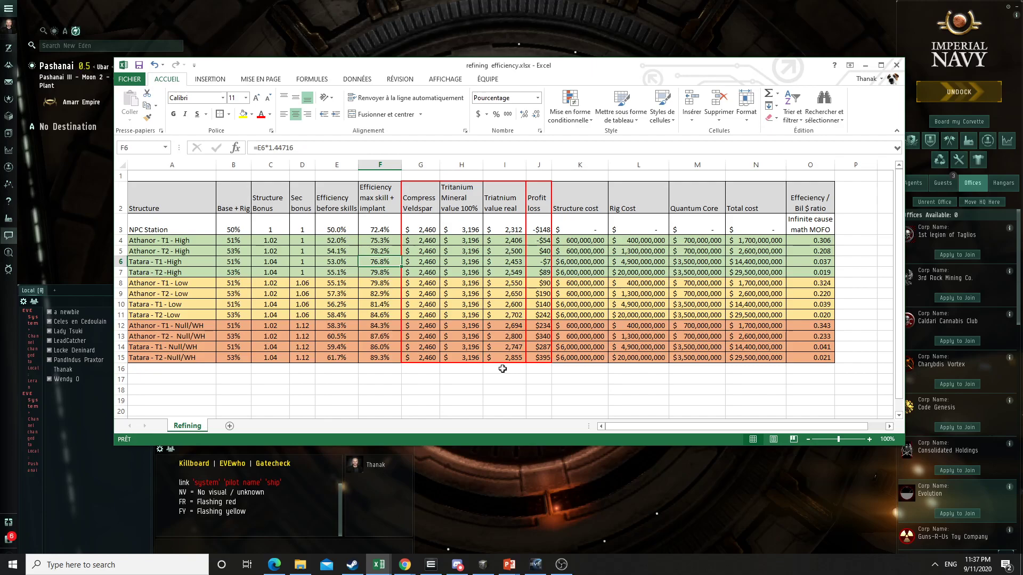
{"action": "key", "text": "Up"}
{"action": "key", "text": "Down"}
{"action": "key", "text": "Right"}
{"action": "key", "text": "Right"}
{"action": "key", "text": "Right"}
{"action": "key", "text": "Right"}
{"action": "key", "text": "Right"}
{"action": "key", "text": "Right"}
{"action": "key", "text": "Right"}
{"action": "key", "text": "Right"}
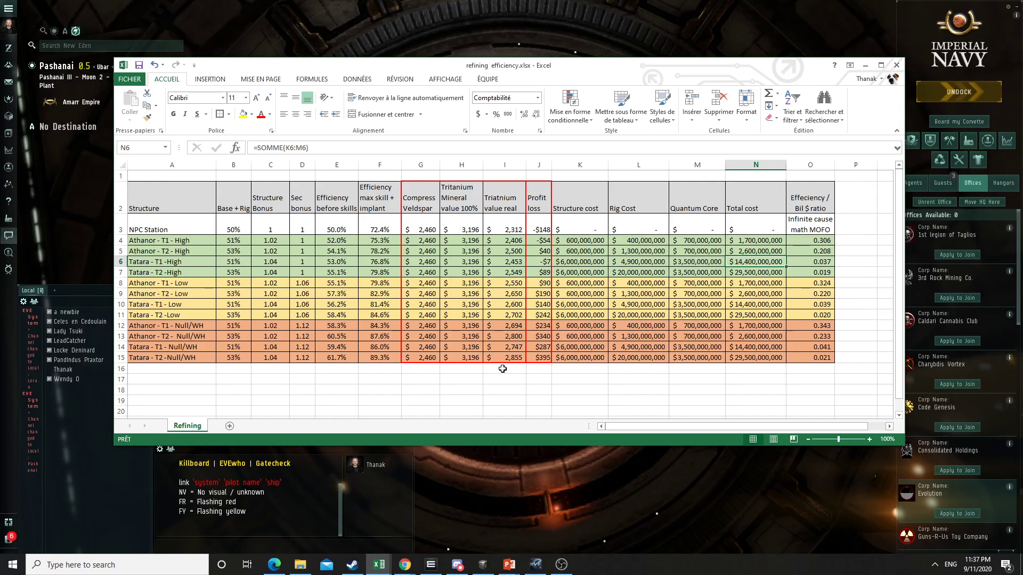
Step: Check the high-sec Tatara T1's efficiency before and after skills against the high-sec Athanor T2's max skill and implant efficiency
{"action": "key", "text": "Left"}
{"action": "key", "text": "Left"}
{"action": "key", "text": "Left"}
{"action": "key", "text": "Left"}
{"action": "key", "text": "Left"}
{"action": "key", "text": "Left"}
{"action": "key", "text": "Left"}
{"action": "key", "text": "Left"}
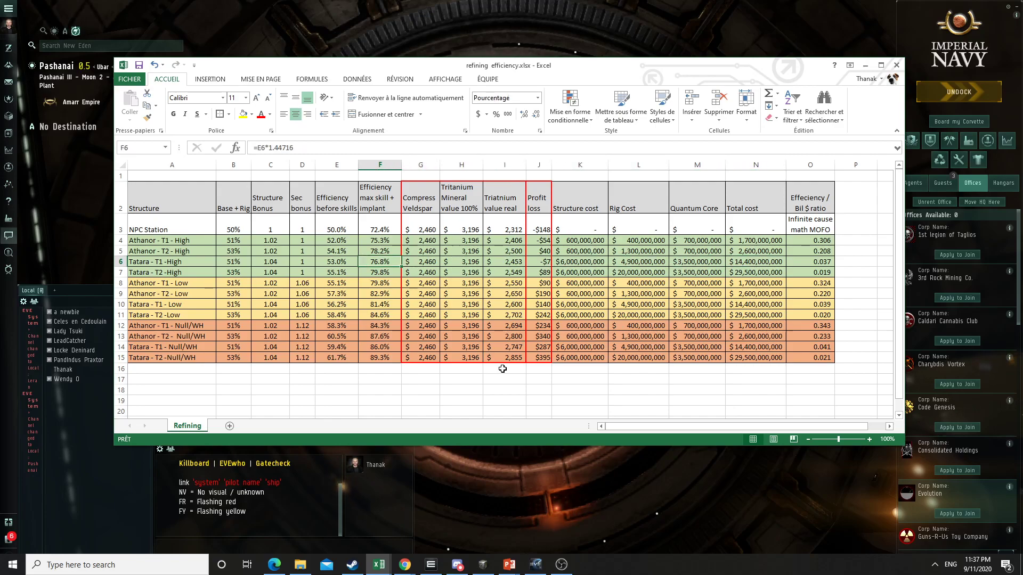
{"action": "key", "text": "Left"}
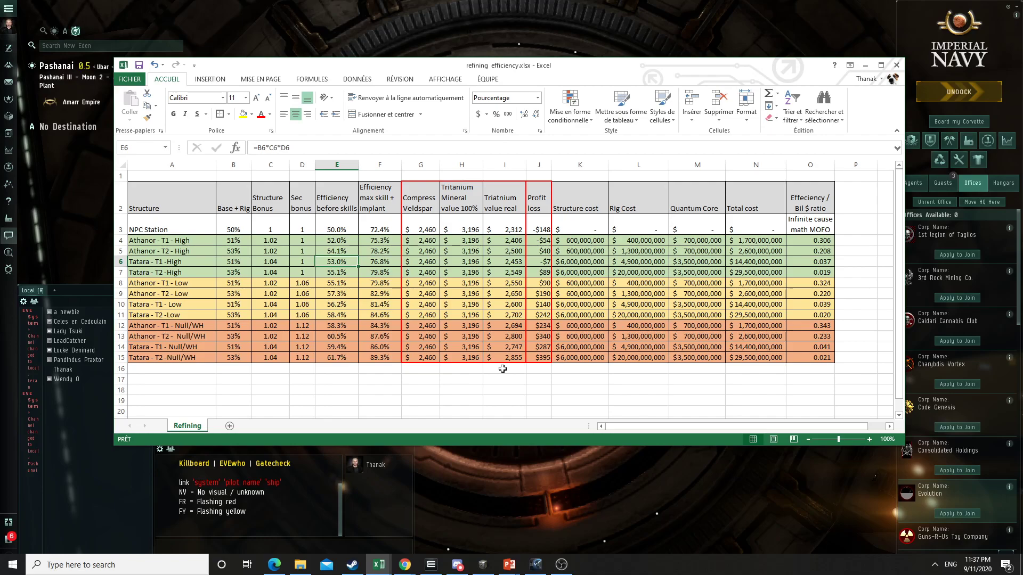
{"action": "key", "text": "Right"}
{"action": "key", "text": "Up"}
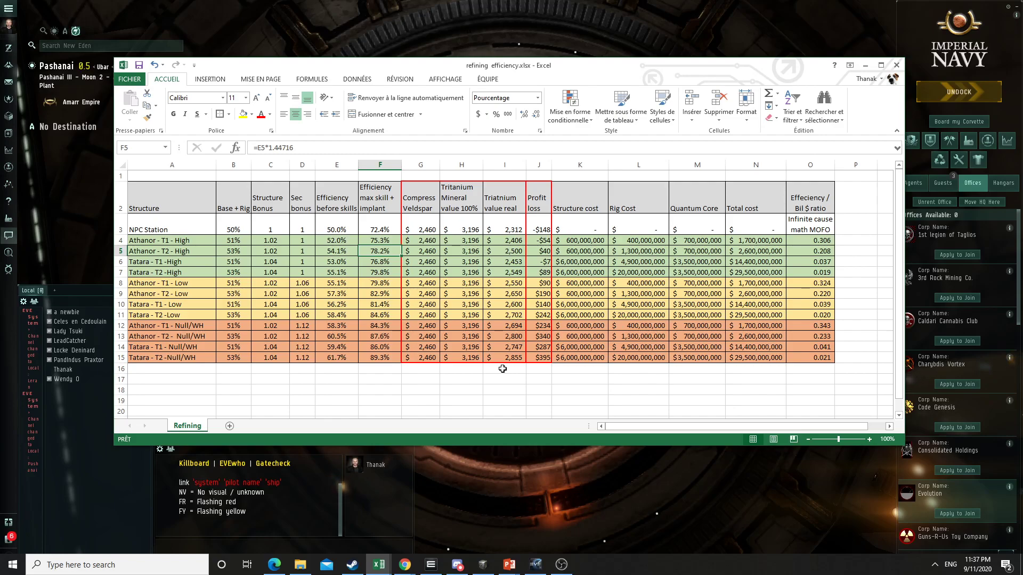
Step: Examine the high-sec Athanor T2 row from its max skill and implant efficiency across to its structure, rig and quantum core costs
{"action": "key", "text": "Right"}
{"action": "key", "text": "Right"}
{"action": "key", "text": "Right"}
{"action": "key", "text": "Right"}
{"action": "key", "text": "Right"}
{"action": "key", "text": "Right"}
{"action": "key", "text": "Right"}
{"action": "key", "text": "Left"}
{"action": "key", "text": "Left"}
{"action": "key", "text": "Left"}
{"action": "key", "text": "Left"}
{"action": "key", "text": "Left"}
{"action": "key", "text": "Left"}
{"action": "key", "text": "Left"}
{"action": "key", "text": "Left"}
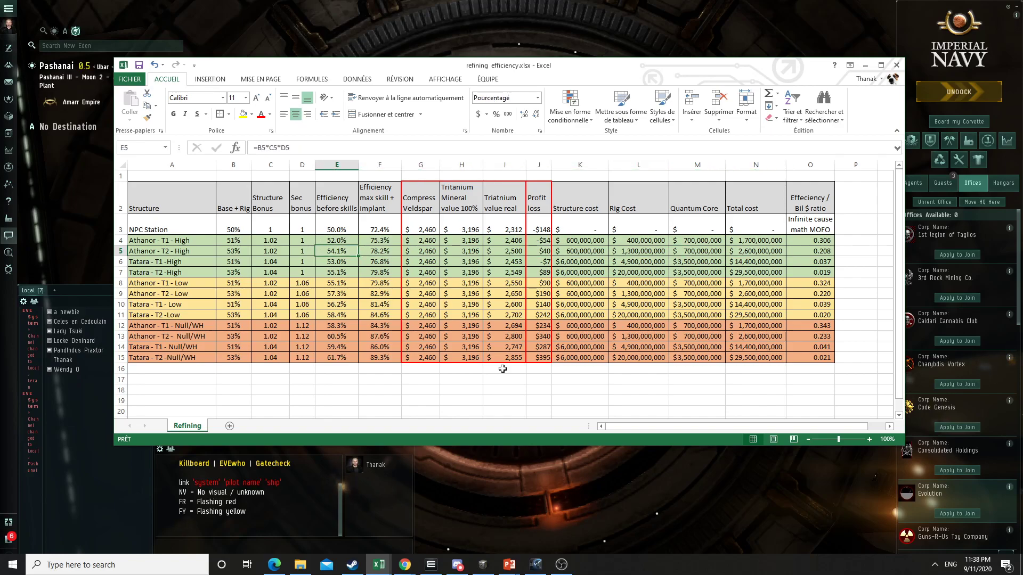
{"action": "key", "text": "Right"}
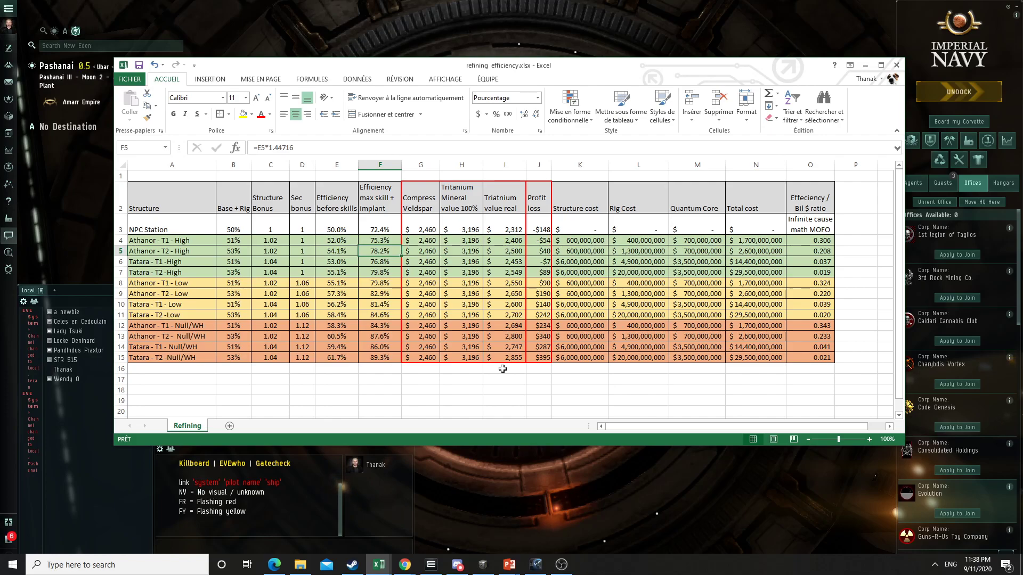
Step: Examine the max skill and implant efficiency from the high-sec Athanor T2 down to the low-sec Athanor T2
{"action": "key", "text": "Down"}
{"action": "key", "text": "Down"}
{"action": "key", "text": "Down"}
{"action": "key", "text": "Down"}
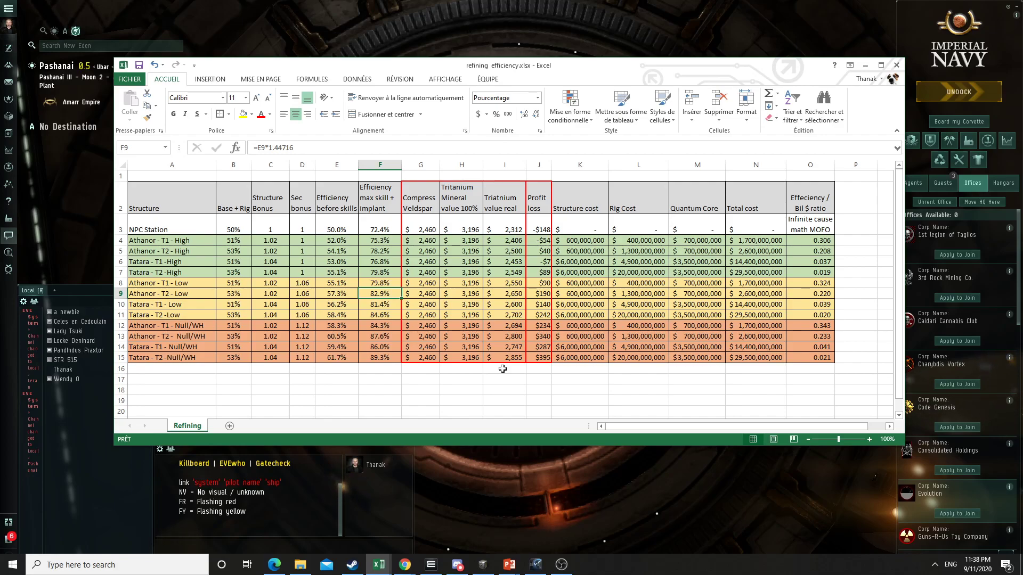
Step: Examine the compressed Veldspar price from the NPC station down to the high-sec Athanor T2
{"action": "key", "text": "Right"}
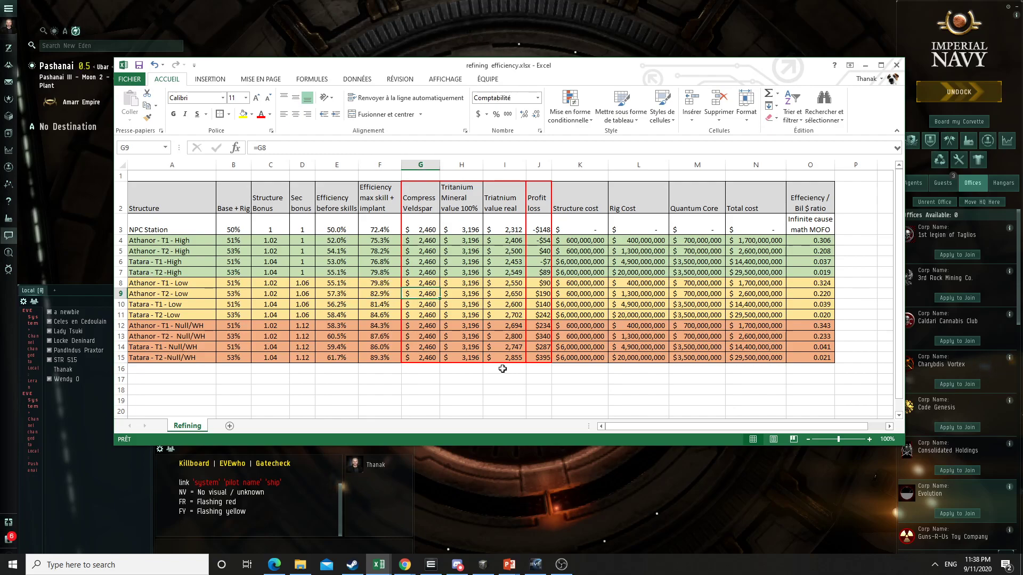
{"action": "key", "text": "Up"}
{"action": "key", "text": "Up"}
{"action": "key", "text": "Up"}
{"action": "key", "text": "Up"}
{"action": "key", "text": "Up"}
{"action": "key", "text": "Up"}
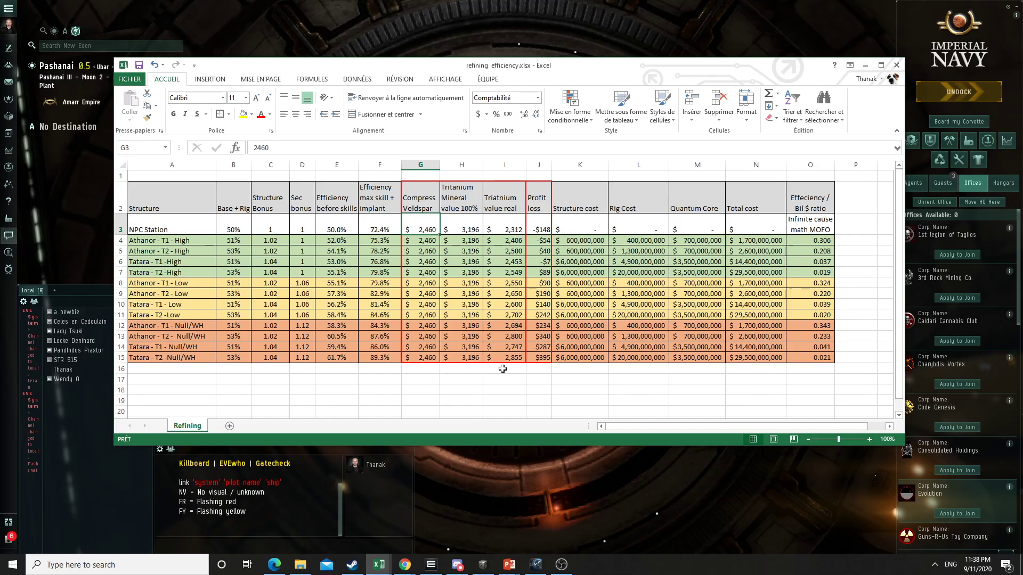
{"action": "key", "text": "Down"}
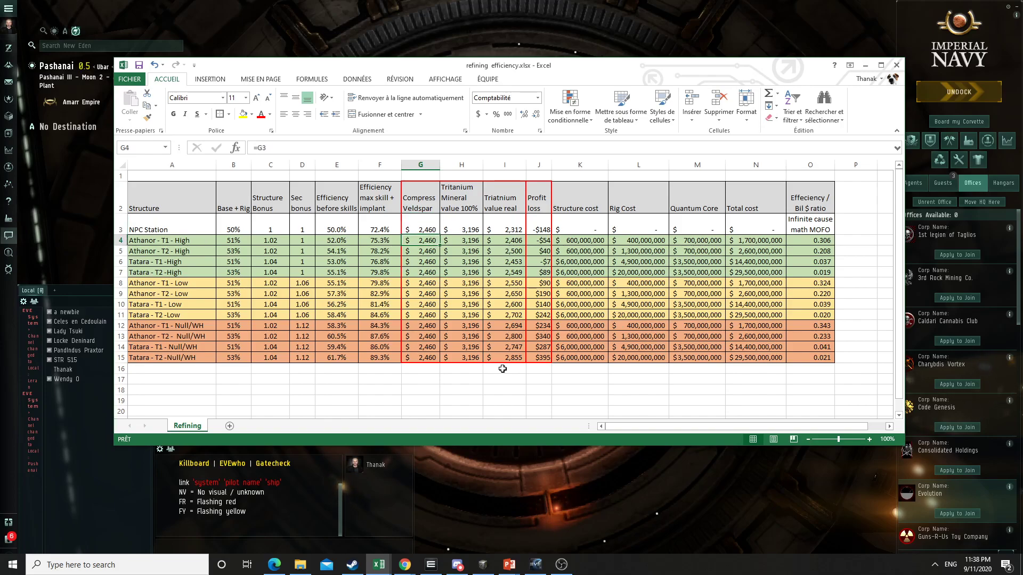
{"action": "key", "text": "Down"}
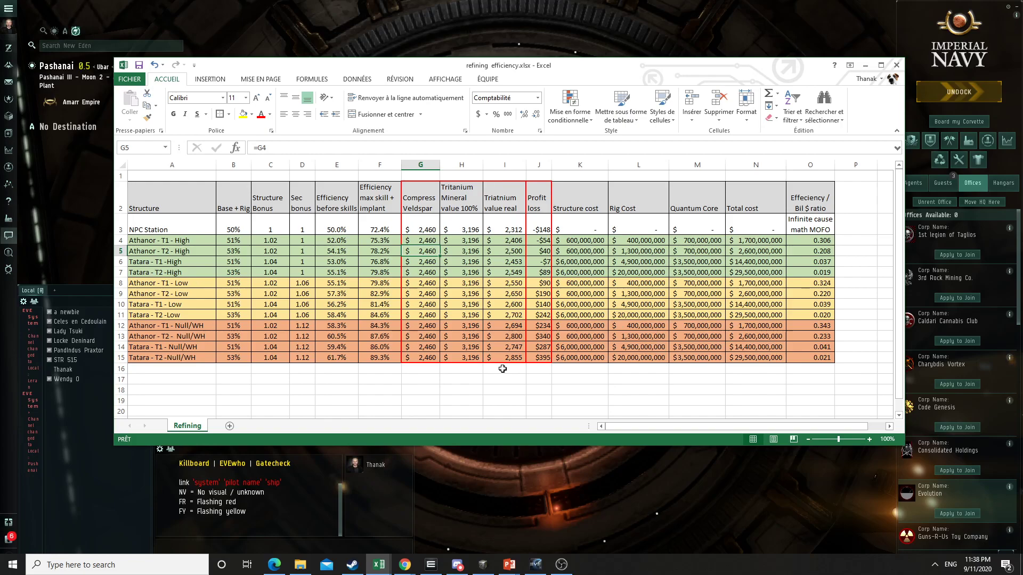
Step: Compare the NPC station's compressed Veldspar price with its 100% and real Tritanium values
{"action": "key", "text": "Right"}
{"action": "key", "text": "Up"}
{"action": "key", "text": "Up"}
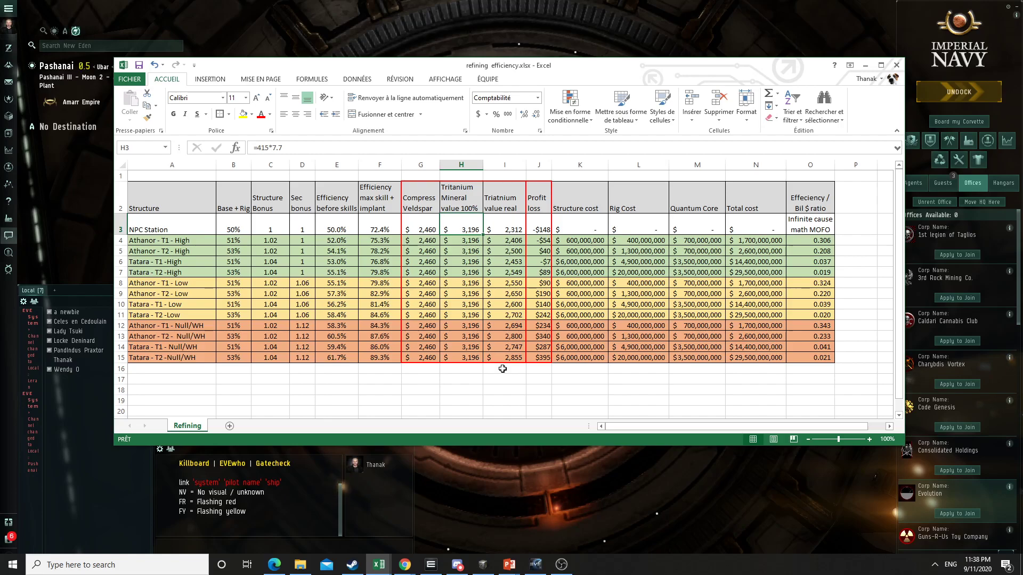
{"action": "key", "text": "Right"}
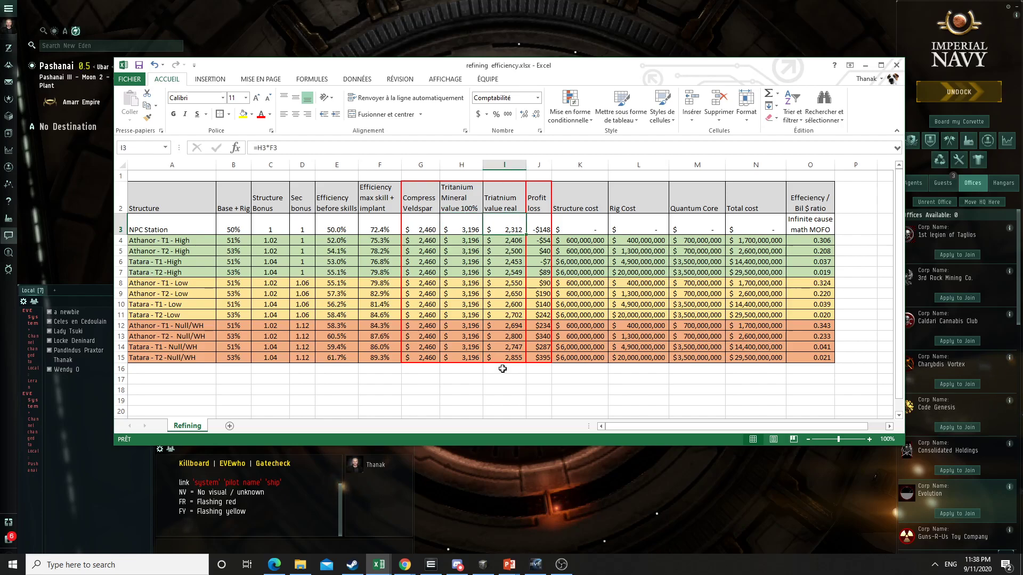
{"action": "key", "text": "Left"}
{"action": "key", "text": "Left"}
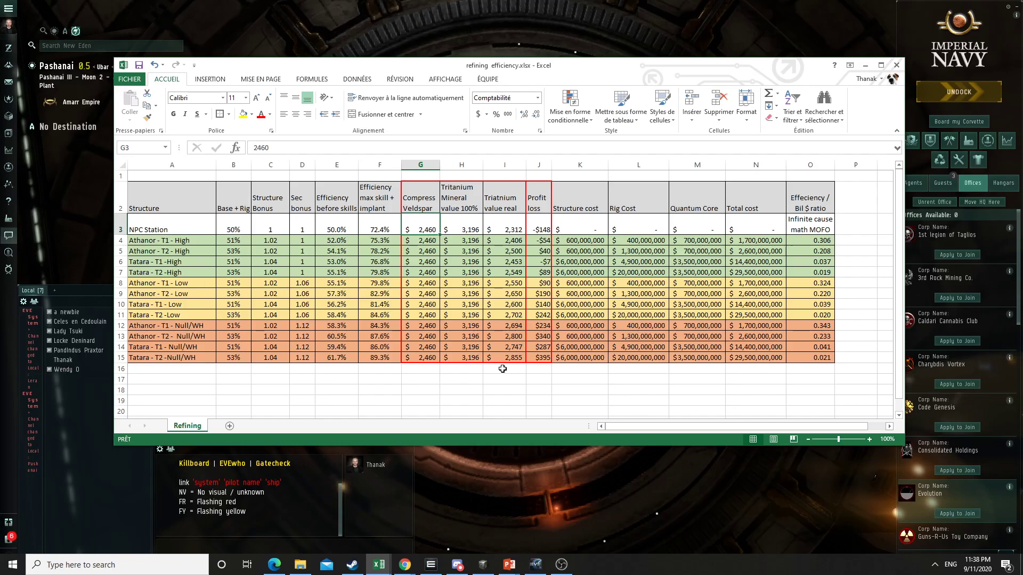
{"action": "key", "text": "Right"}
{"action": "key", "text": "Right"}
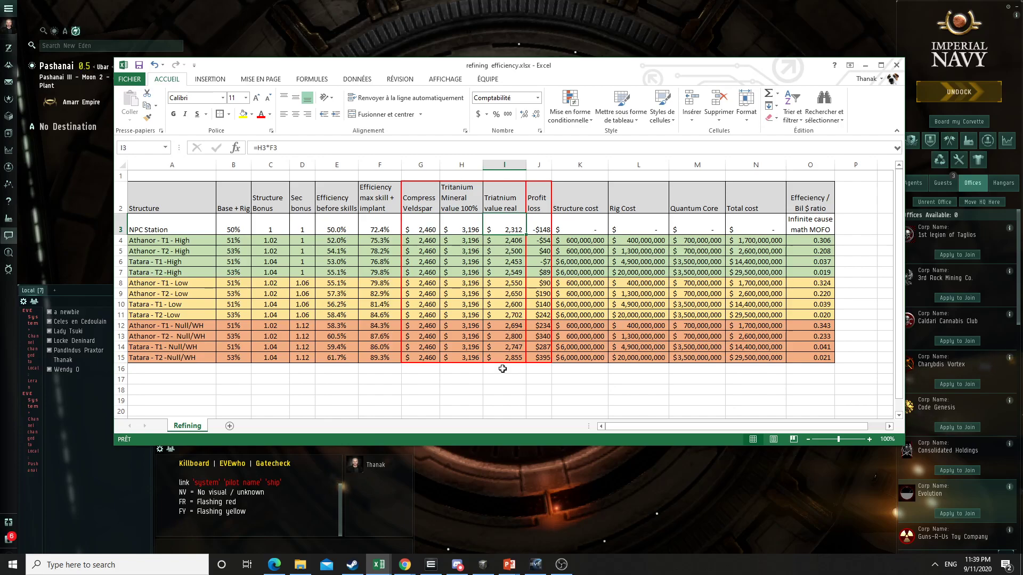
Step: Examine how the NPC station's refining efficiency, Veldspar price and real Tritanium value lead to its profit or loss
{"action": "key", "text": "Left"}
{"action": "key", "text": "Left"}
{"action": "key", "text": "Left"}
{"action": "key", "text": "Left"}
{"action": "key", "text": "Right"}
{"action": "key", "text": "Right"}
{"action": "key", "text": "Right"}
{"action": "key", "text": "Right"}
{"action": "key", "text": "Left"}
{"action": "key", "text": "Left"}
{"action": "key", "text": "Left"}
{"action": "key", "text": "Right"}
{"action": "key", "text": "Right"}
{"action": "key", "text": "Right"}
{"action": "key", "text": "Right"}
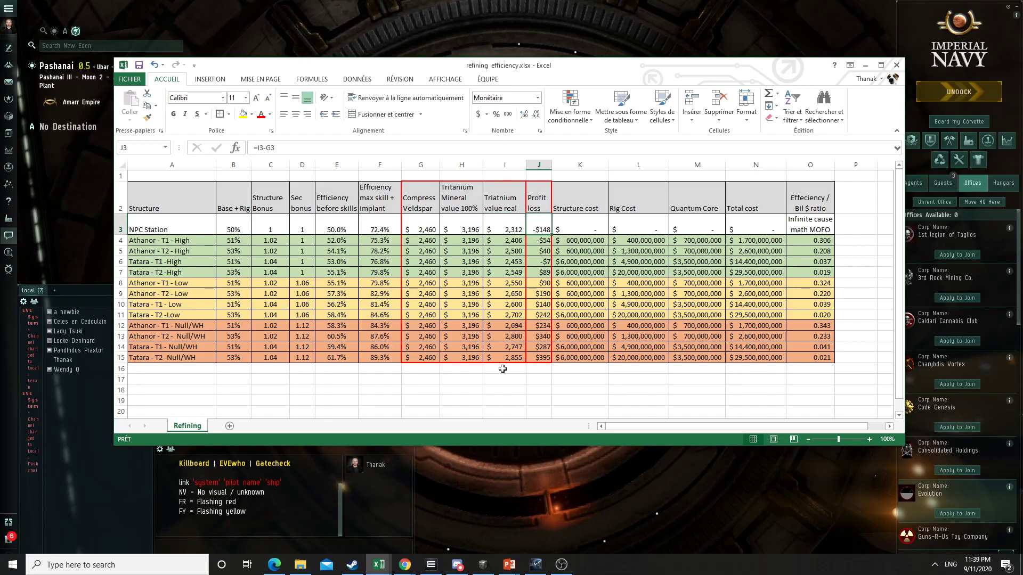
Step: Examine the real Tritanium values of the high-sec Athanor T1 and T2 and the T2's profit or loss
{"action": "key", "text": "Left"}
{"action": "key", "text": "Down"}
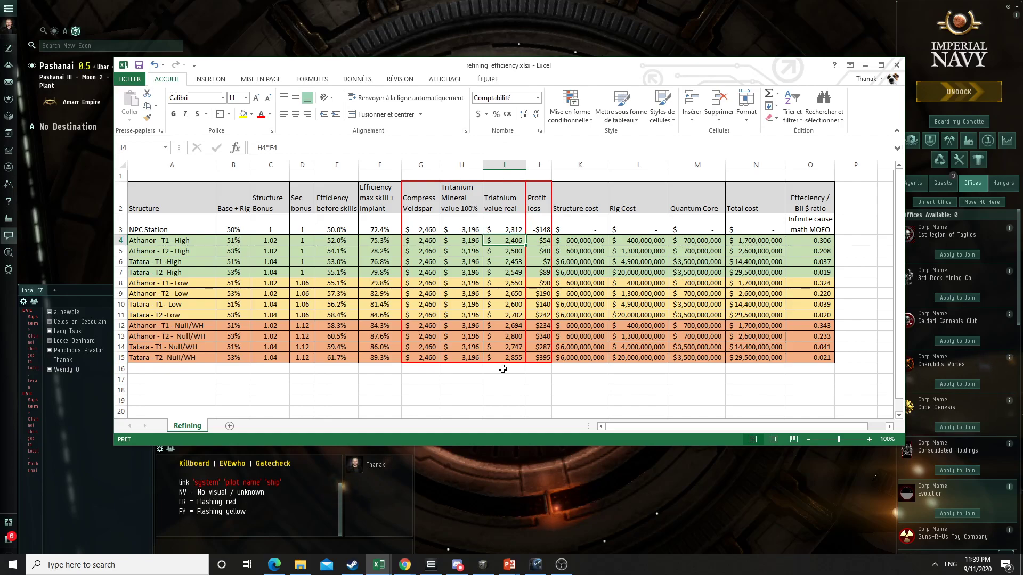
{"action": "key", "text": "Down"}
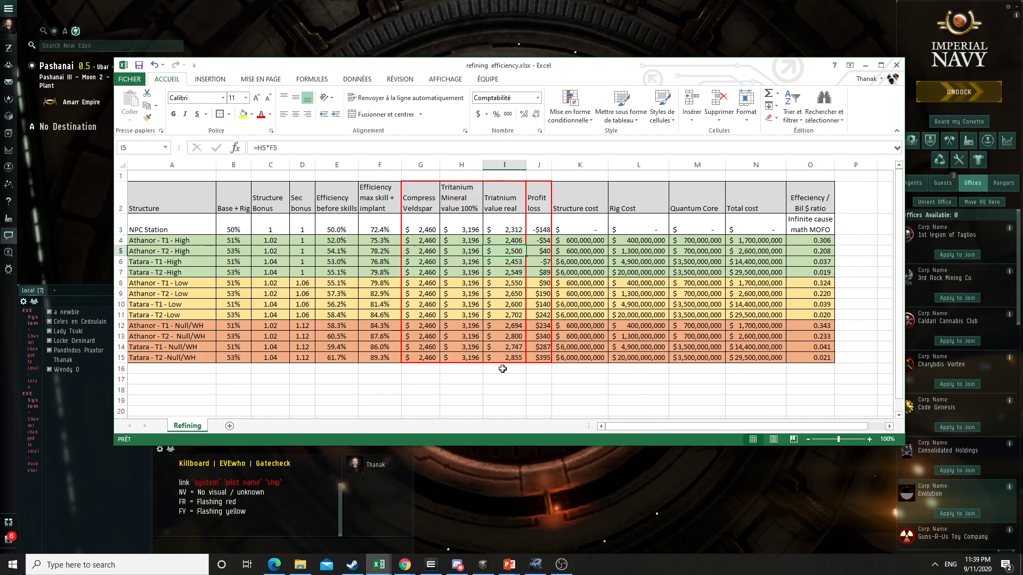
{"action": "key", "text": "Right"}
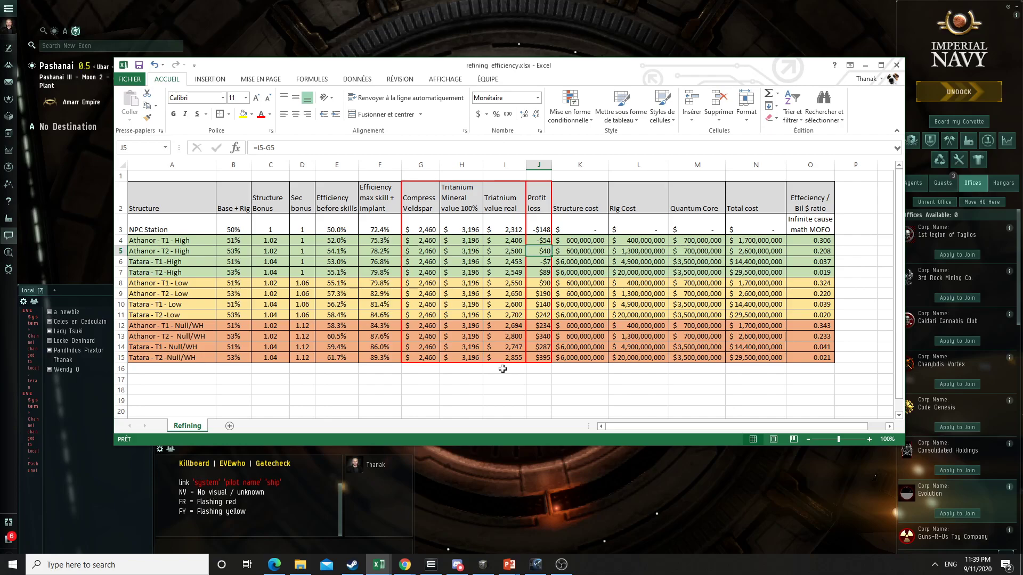
{"action": "key", "text": "Left"}
{"action": "key", "text": "Right"}
{"action": "key", "text": "Left"}
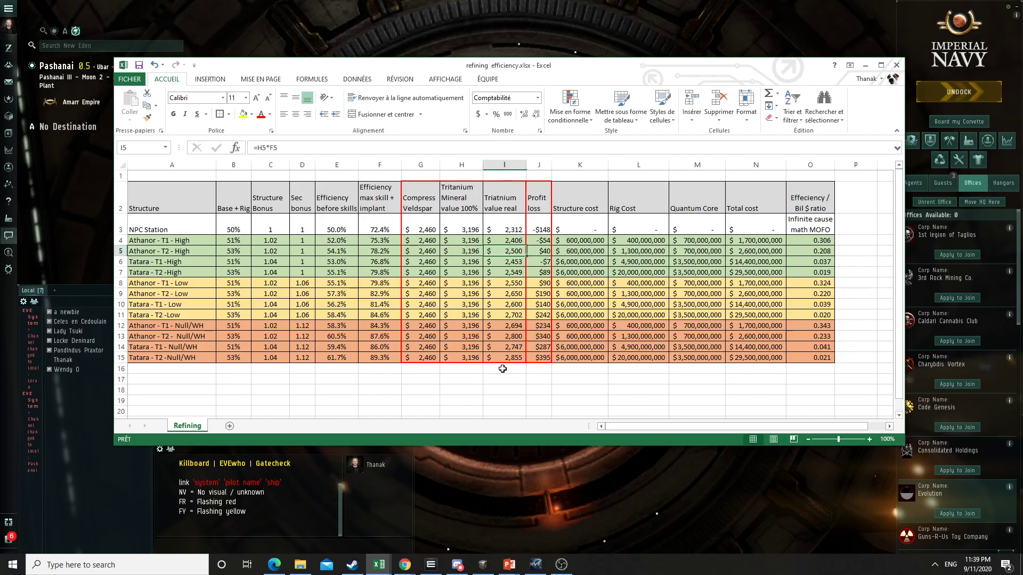
{"action": "key", "text": "Right"}
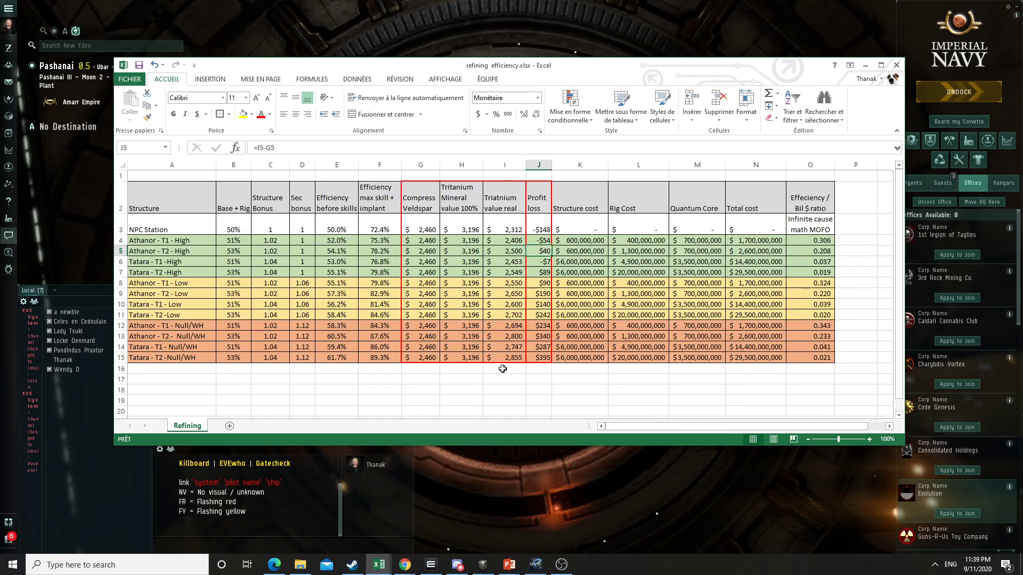
Step: Compare the high-sec Tatara T1's real Tritanium value with its compressed Veldspar price and its profit or loss
{"action": "key", "text": "Left"}
{"action": "key", "text": "Down"}
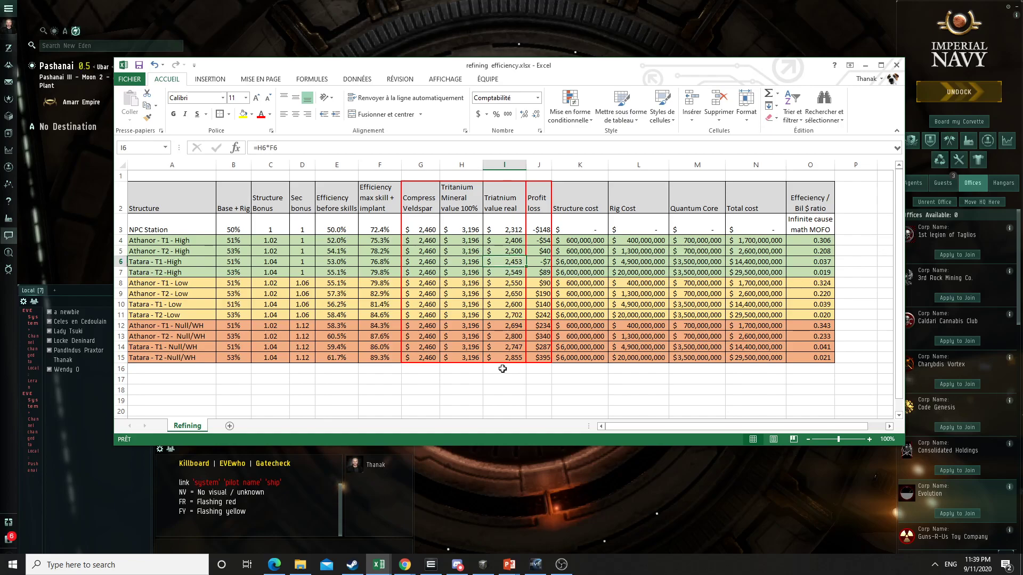
{"action": "key", "text": "Right"}
{"action": "key", "text": "Left"}
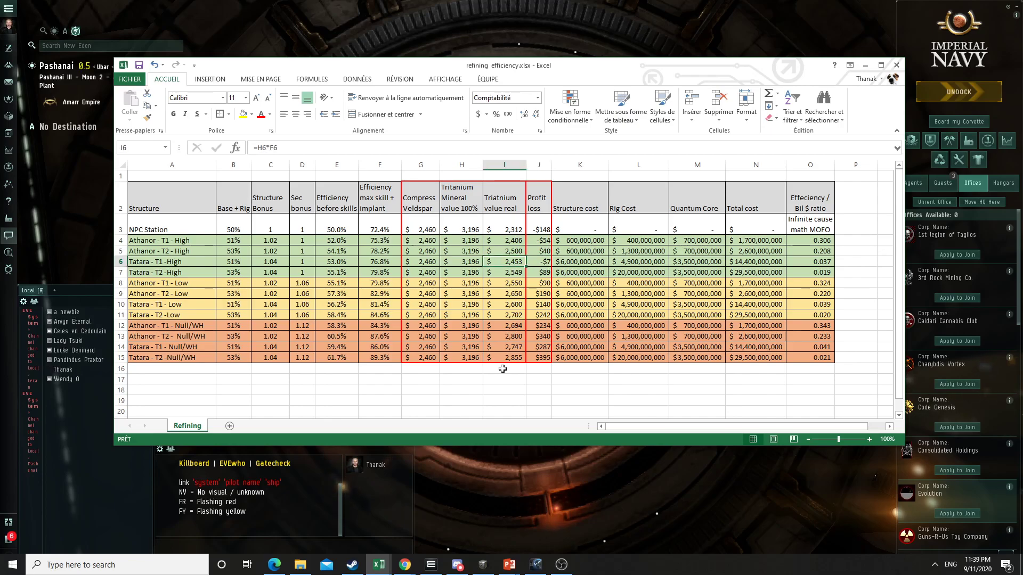
{"action": "key", "text": "Right"}
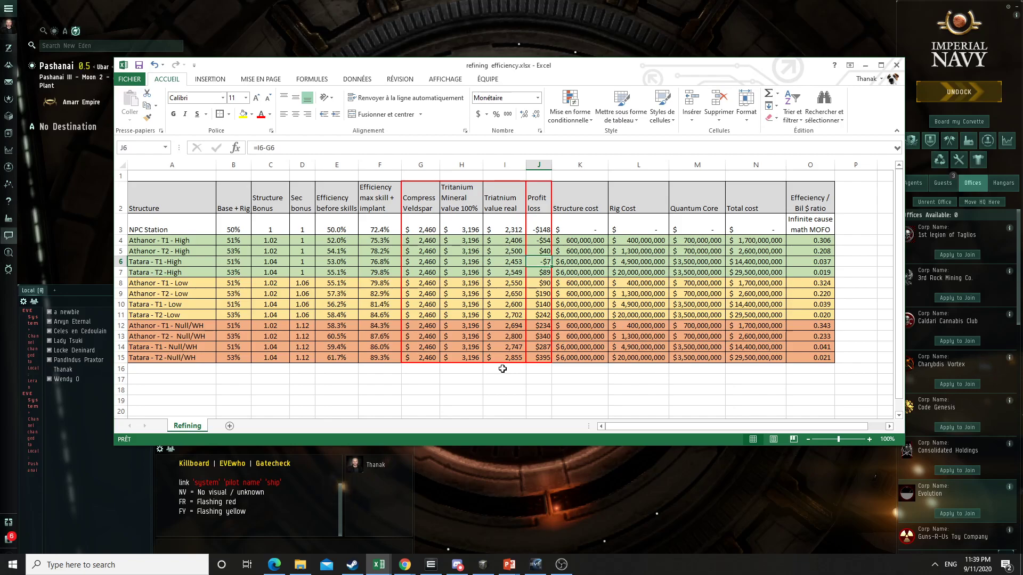
{"action": "key", "text": "Left"}
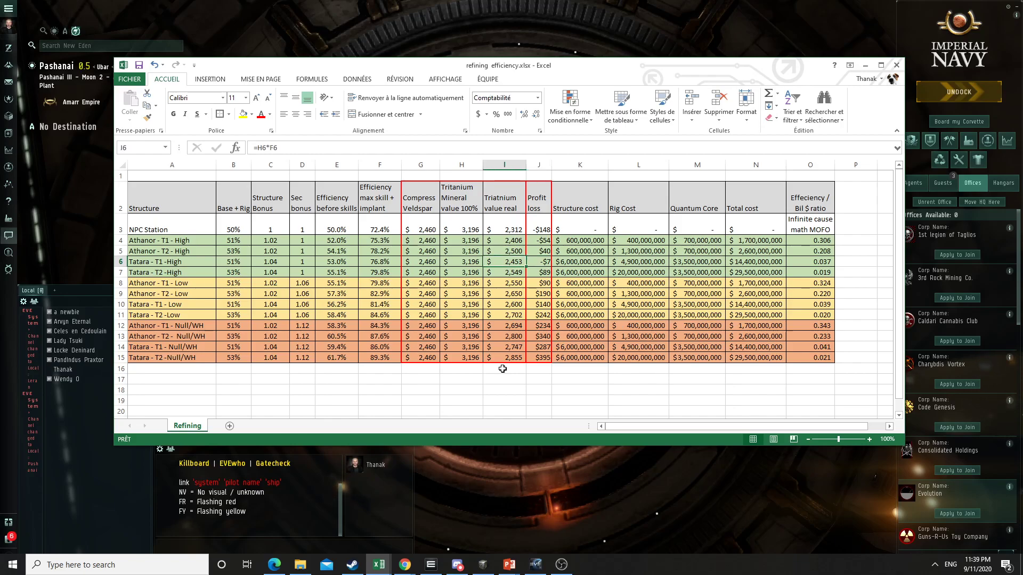
{"action": "key", "text": "Left"}
{"action": "key", "text": "Left"}
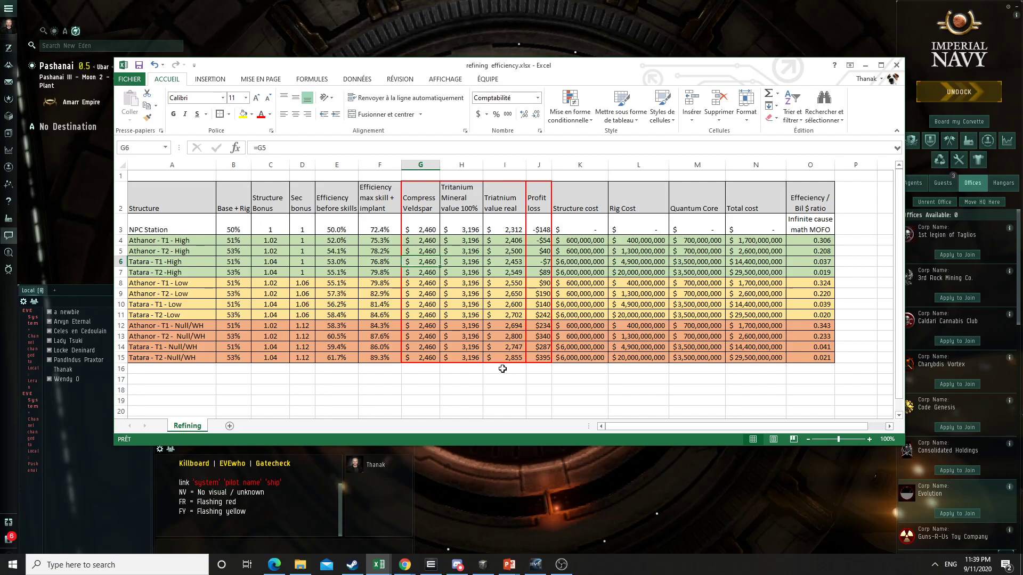
{"action": "key", "text": "Right"}
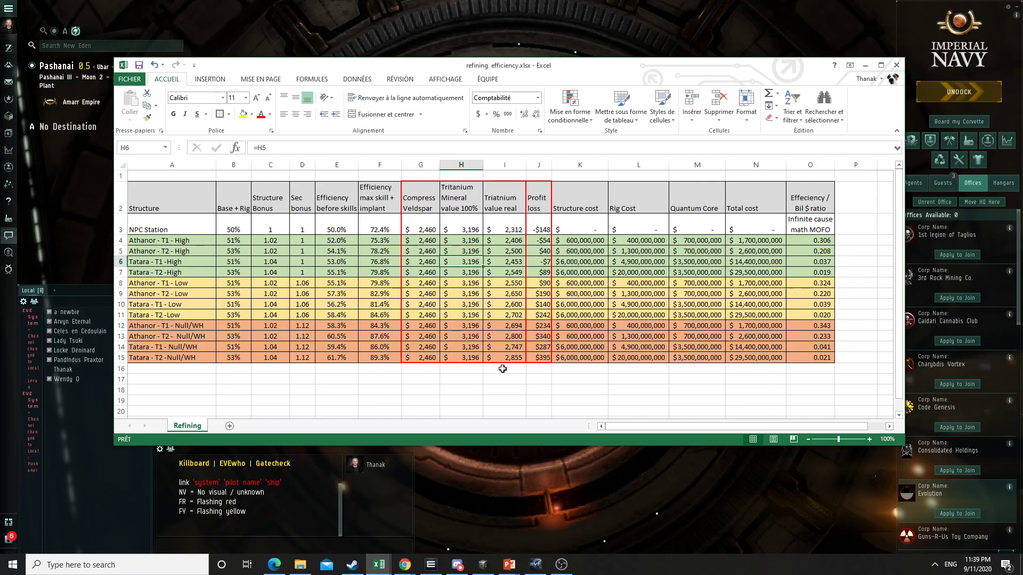
{"action": "key", "text": "Right"}
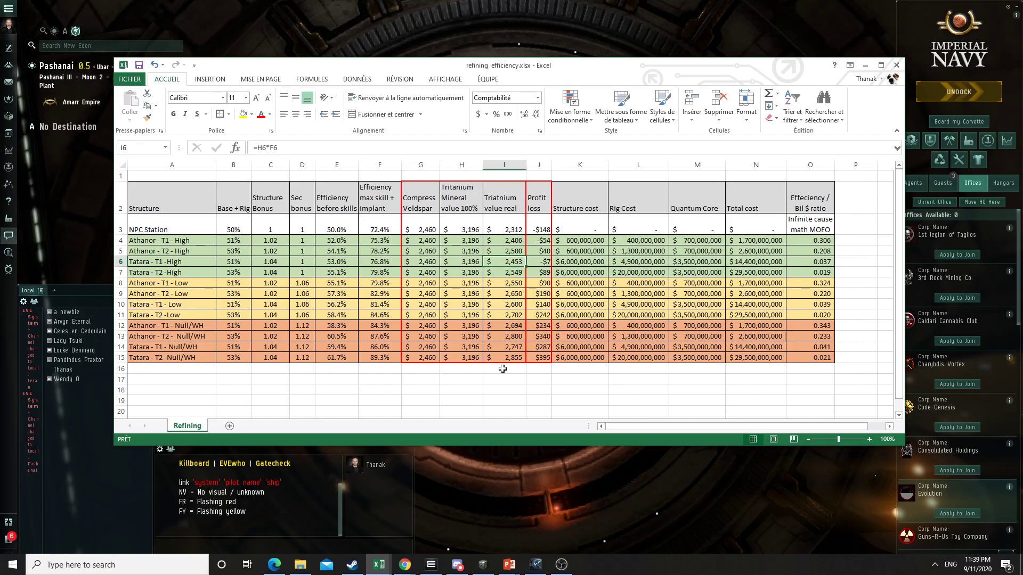
Step: Compare the real Tritanium values of the high-sec Athanor T2, both high-sec Tataras and the low-sec Athanor T1
{"action": "key", "text": "Down"}
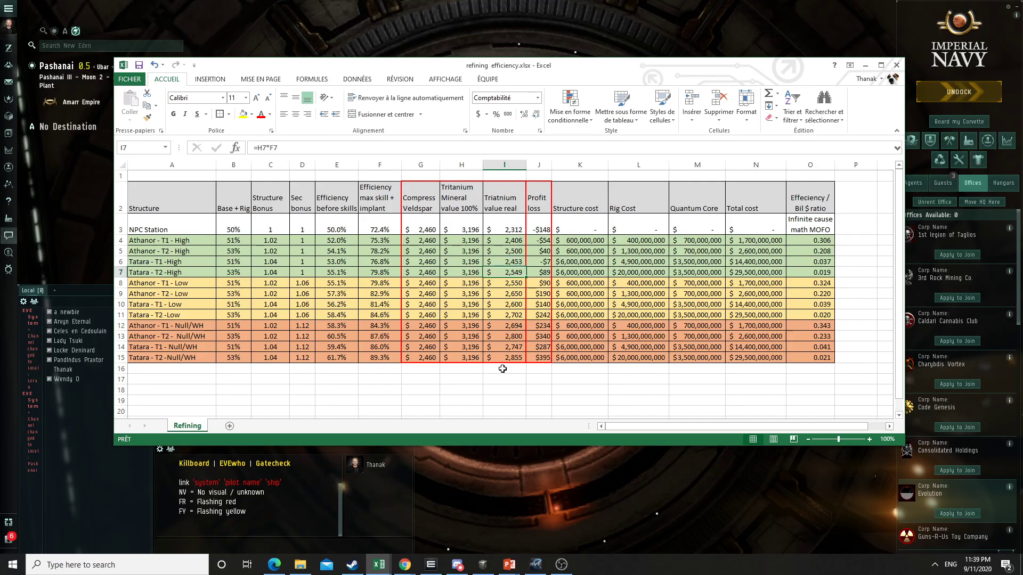
{"action": "key", "text": "Up"}
{"action": "key", "text": "Up"}
{"action": "key", "text": "Down"}
{"action": "key", "text": "Down"}
{"action": "key", "text": "Down"}
{"action": "key", "text": "Up"}
{"action": "key", "text": "Up"}
{"action": "key", "text": "Up"}
{"action": "key", "text": "Down"}
{"action": "key", "text": "Down"}
{"action": "key", "text": "Up"}
{"action": "key", "text": "Up"}
{"action": "key", "text": "Down"}
{"action": "key", "text": "Down"}
{"action": "key", "text": "Up"}
{"action": "key", "text": "Up"}
{"action": "key", "text": "Down"}
{"action": "key", "text": "Down"}
{"action": "key", "text": "Down"}
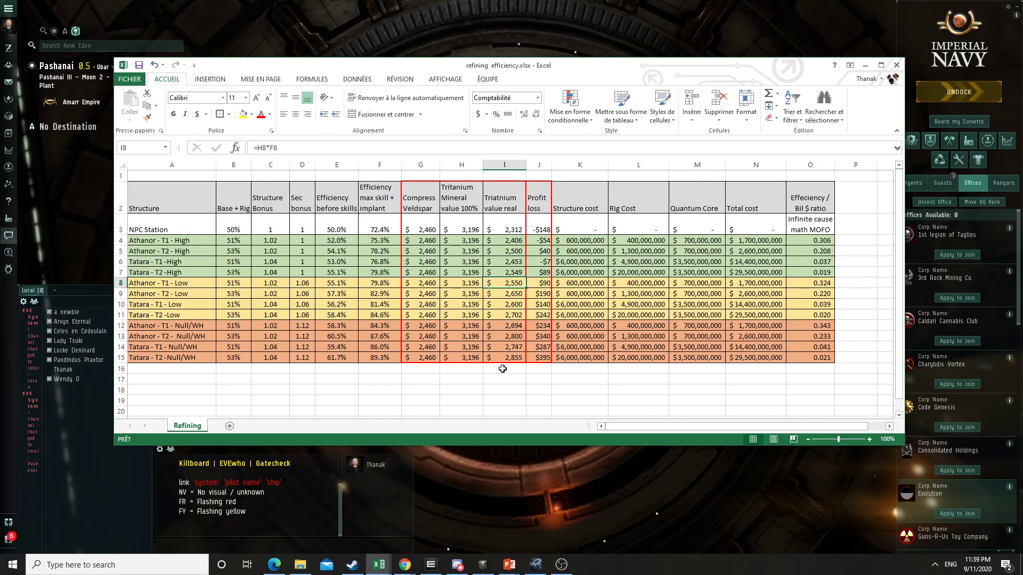
Step: Examine the real Tritanium values from the high-sec Tatara T2 down to the low-sec Tatara T2
{"action": "key", "text": "Up"}
{"action": "key", "text": "Down"}
{"action": "key", "text": "Down"}
{"action": "key", "text": "Down"}
{"action": "key", "text": "Down"}
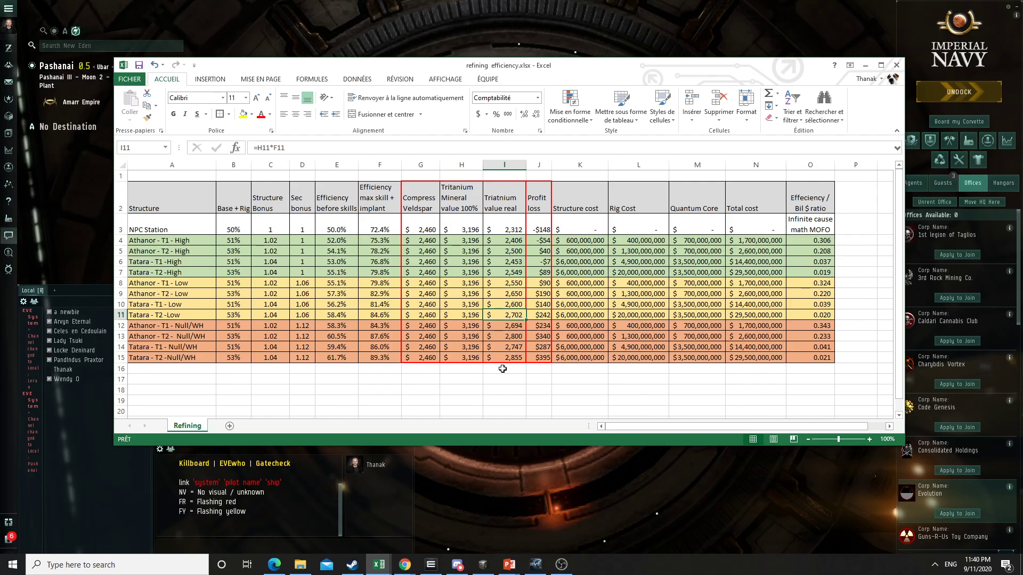
Step: Review the real Tritanium values from the low-sec Tatara T2 back up to the high-sec Athanor T1
{"action": "key", "text": "Up"}
{"action": "key", "text": "Up"}
{"action": "key", "text": "Up"}
{"action": "key", "text": "Up"}
{"action": "key", "text": "Up"}
{"action": "key", "text": "Up"}
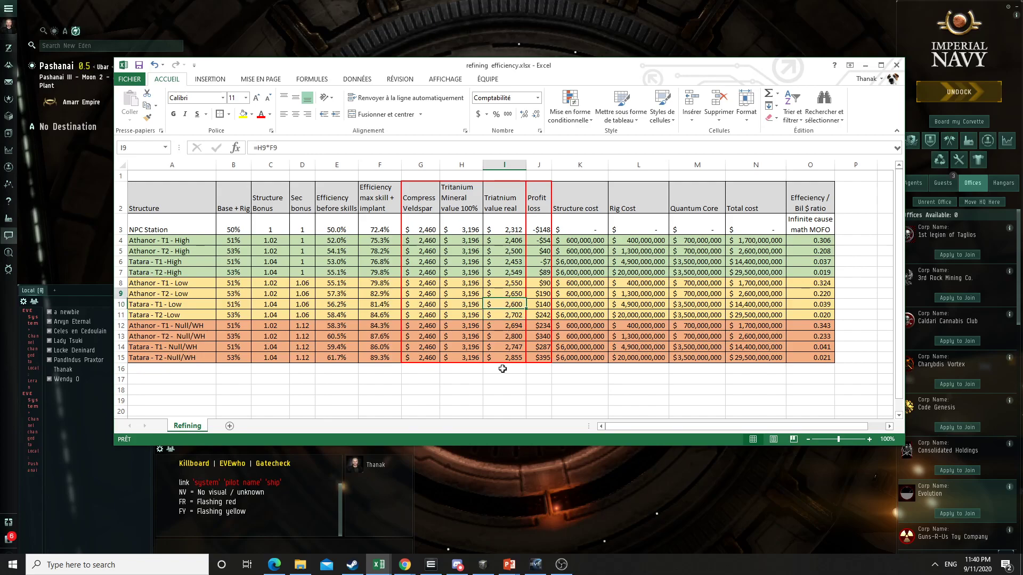
{"action": "key", "text": "Up"}
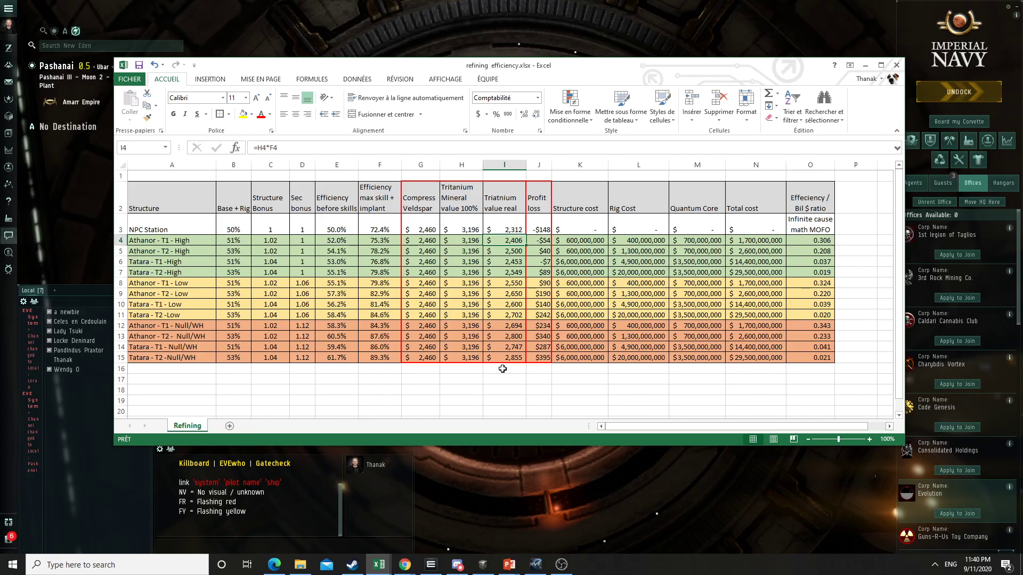
Step: Compare the high-sec Tatara T2's real Tritanium value with its 100% mineral value and compressed Veldspar price
{"action": "key", "text": "Down"}
{"action": "key", "text": "Down"}
{"action": "key", "text": "Down"}
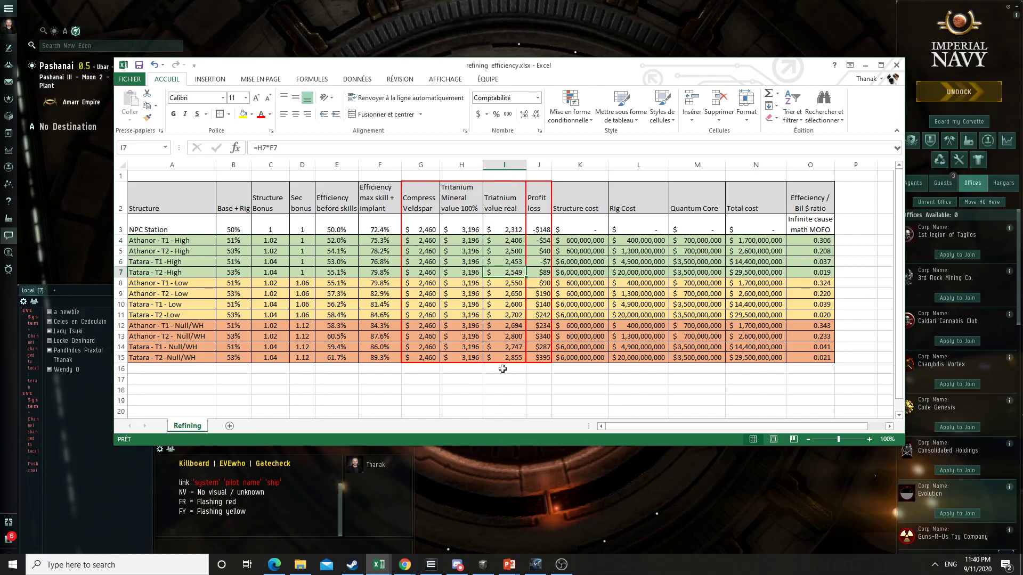
{"action": "key", "text": "Left"}
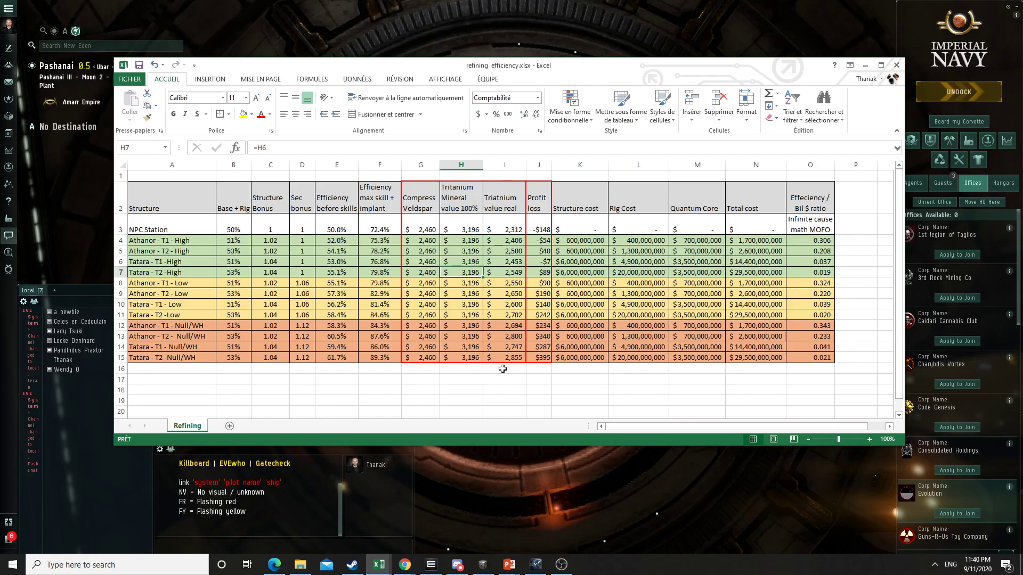
{"action": "key", "text": "Left"}
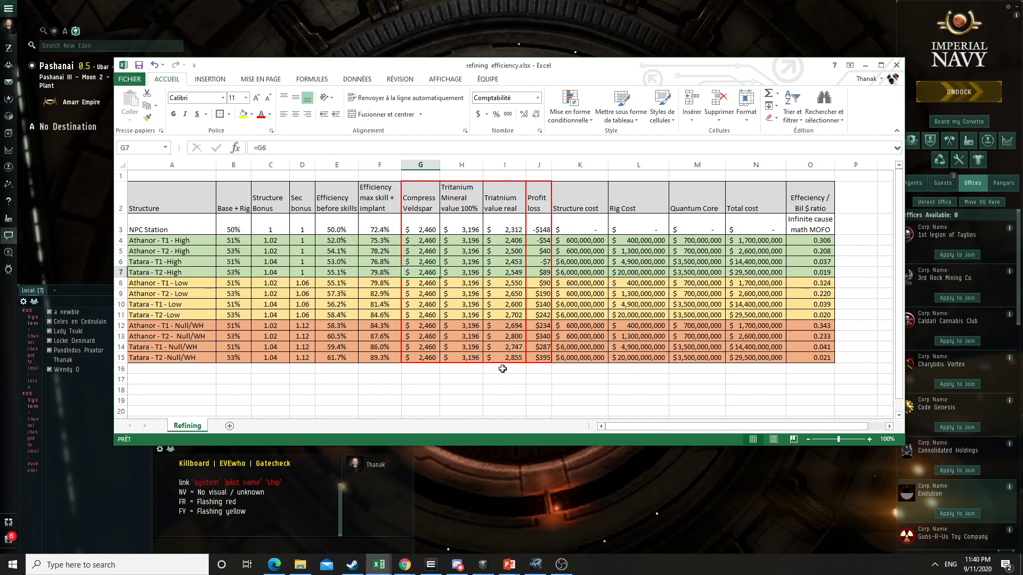
Step: Compare the real Tritanium values from the high-sec Athanor T2 down to the low-sec Athanor T2
{"action": "key", "text": "Right"}
{"action": "key", "text": "Right"}
{"action": "key", "text": "Right"}
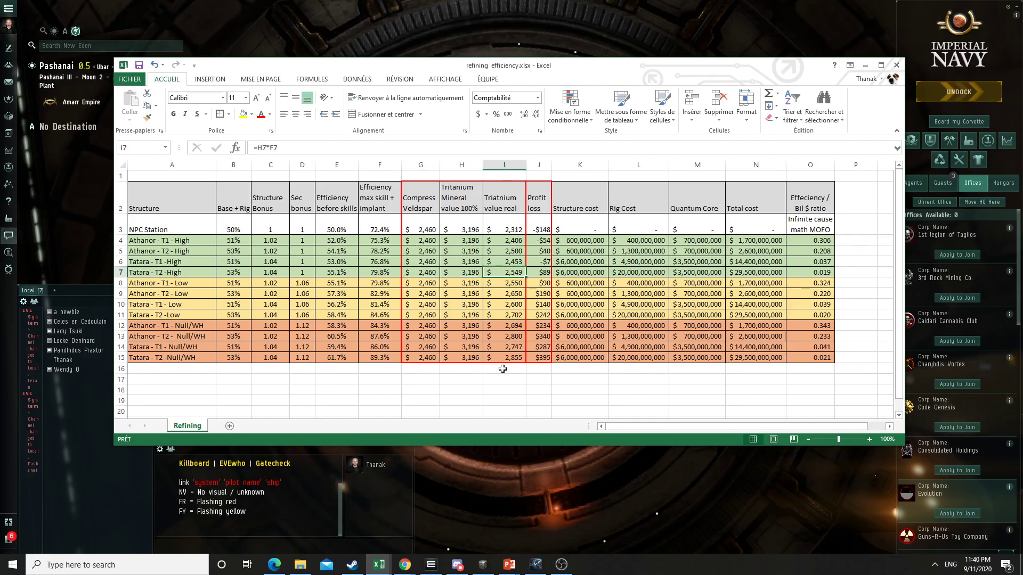
{"action": "key", "text": "Left"}
{"action": "key", "text": "Up"}
{"action": "key", "text": "Up"}
{"action": "key", "text": "Down"}
{"action": "key", "text": "Down"}
{"action": "key", "text": "Down"}
{"action": "key", "text": "Down"}
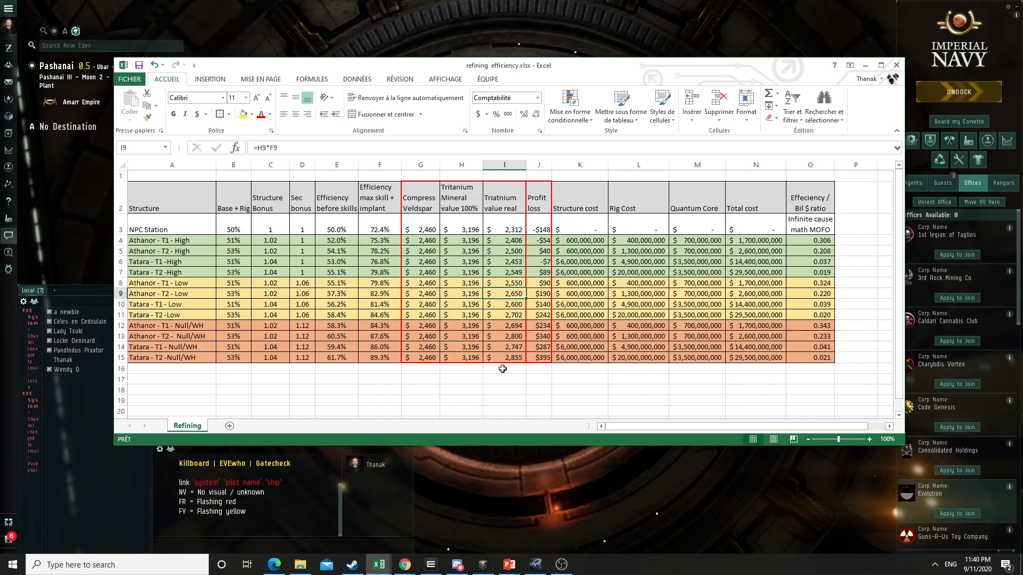
Step: Compare the low-sec Athanor T2's compressed Veldspar price, 100% mineral value, real Tritanium value and profit
{"action": "key", "text": "Left"}
{"action": "key", "text": "Left"}
{"action": "key", "text": "Right"}
{"action": "key", "text": "Left"}
{"action": "key", "text": "Right"}
{"action": "key", "text": "Right"}
{"action": "key", "text": "Right"}
{"action": "key", "text": "Right"}
{"action": "key", "text": "Right"}
{"action": "key", "text": "Left"}
{"action": "key", "text": "Left"}
{"action": "key", "text": "Left"}
{"action": "key", "text": "Left"}
{"action": "key", "text": "Left"}
{"action": "key", "text": "Left"}
{"action": "key", "text": "Right"}
{"action": "key", "text": "Right"}
{"action": "key", "text": "Right"}
{"action": "key", "text": "Right"}
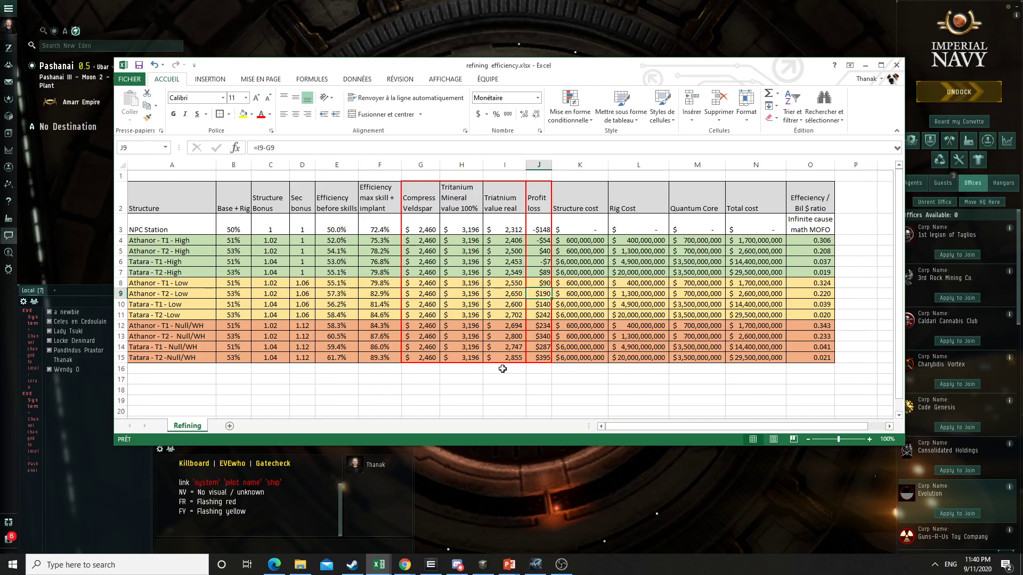
Step: Check the low-sec Athanor T2's efficiency before skills and with max skills and implant against its profit
{"action": "key", "text": "Left"}
{"action": "key", "text": "Left"}
{"action": "key", "text": "Left"}
{"action": "key", "text": "Left"}
{"action": "key", "text": "Left"}
{"action": "key", "text": "Left"}
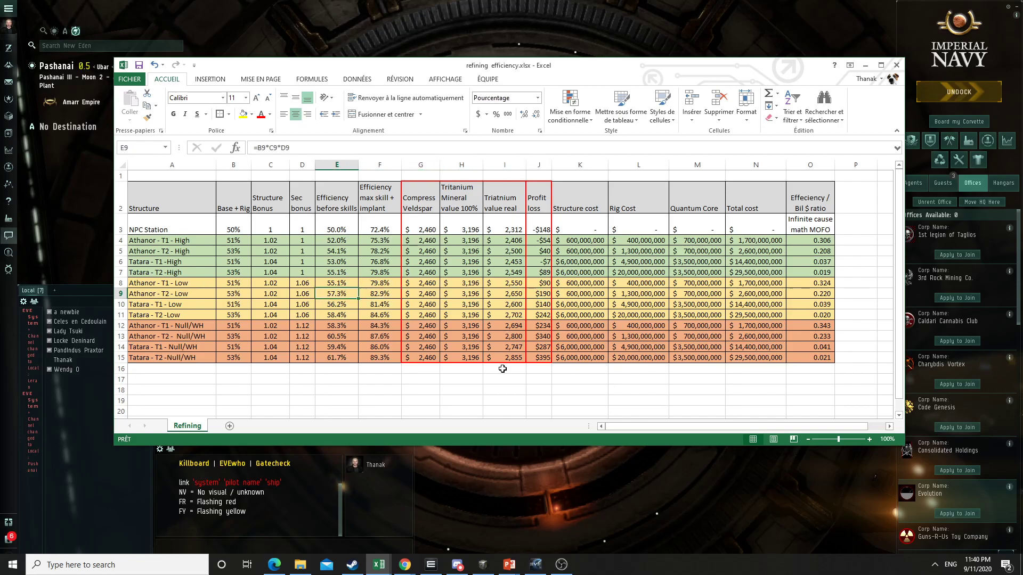
{"action": "key", "text": "Left"}
{"action": "key", "text": "Right"}
{"action": "key", "text": "Right"}
{"action": "key", "text": "Right"}
{"action": "key", "text": "Right"}
{"action": "key", "text": "Right"}
{"action": "key", "text": "Right"}
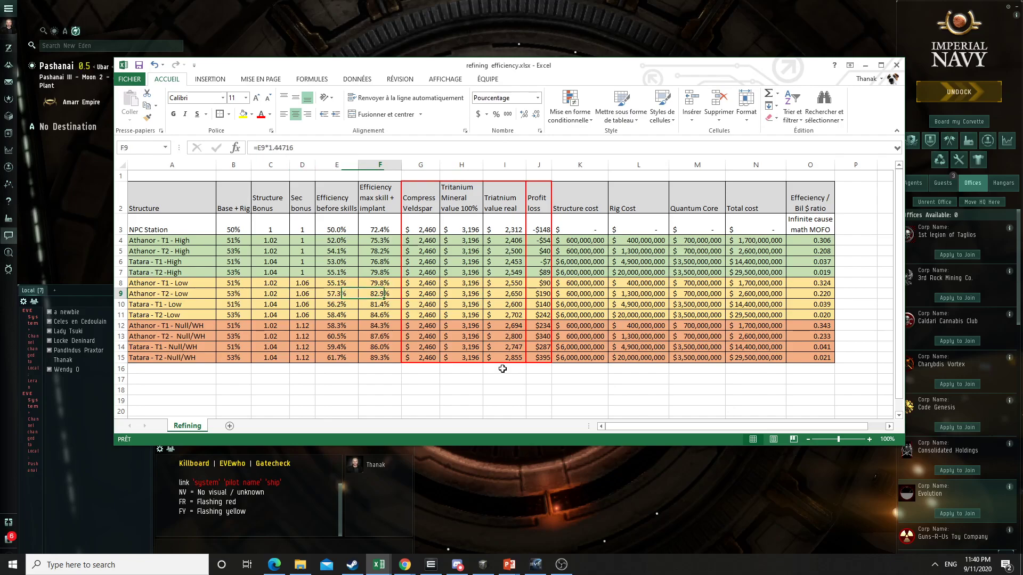
Step: Examine the profit of the null-sec Tatara T2 and the real Tritanium value of the null-sec Tatara T1
{"action": "key", "text": "Down"}
{"action": "key", "text": "Down"}
{"action": "key", "text": "Down"}
{"action": "key", "text": "Down"}
{"action": "key", "text": "Down"}
{"action": "key", "text": "Down"}
{"action": "key", "text": "Right"}
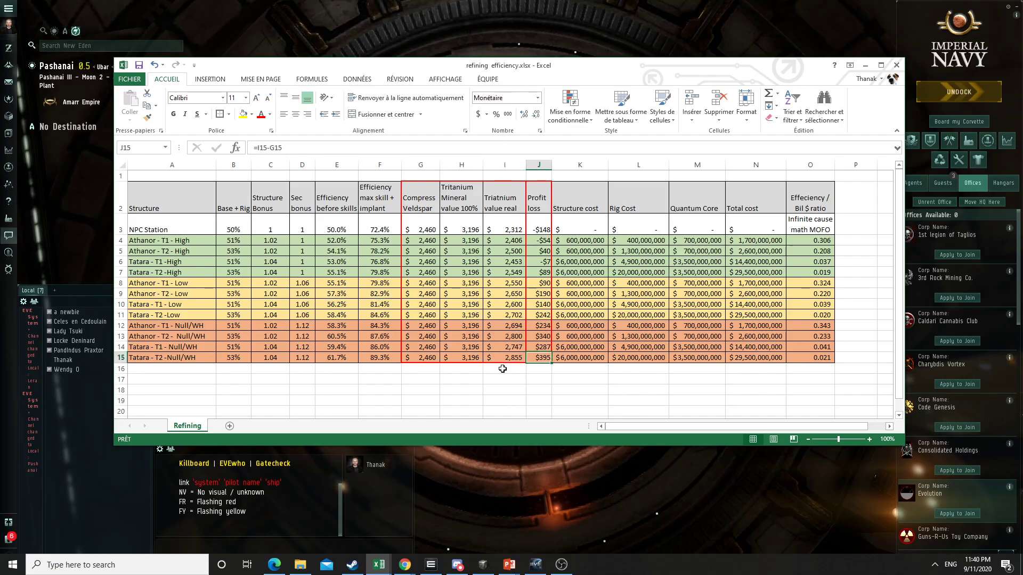
{"action": "key", "text": "Up"}
{"action": "key", "text": "Left"}
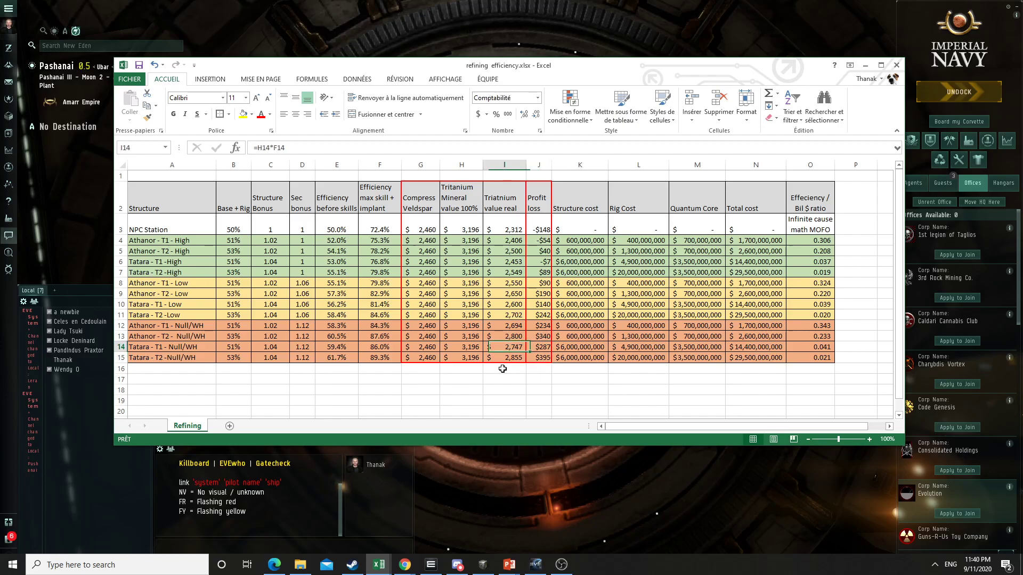
Step: Review the figures of the low-sec Tatara T2 and the null-sec/wormhole structures below it
{"action": "key", "text": "Left"}
{"action": "key", "text": "Up"}
{"action": "key", "text": "Up"}
{"action": "key", "text": "Up"}
{"action": "key", "text": "Left"}
{"action": "key", "text": "Left"}
{"action": "key", "text": "Left"}
{"action": "key", "text": "Left"}
{"action": "key", "text": "Left"}
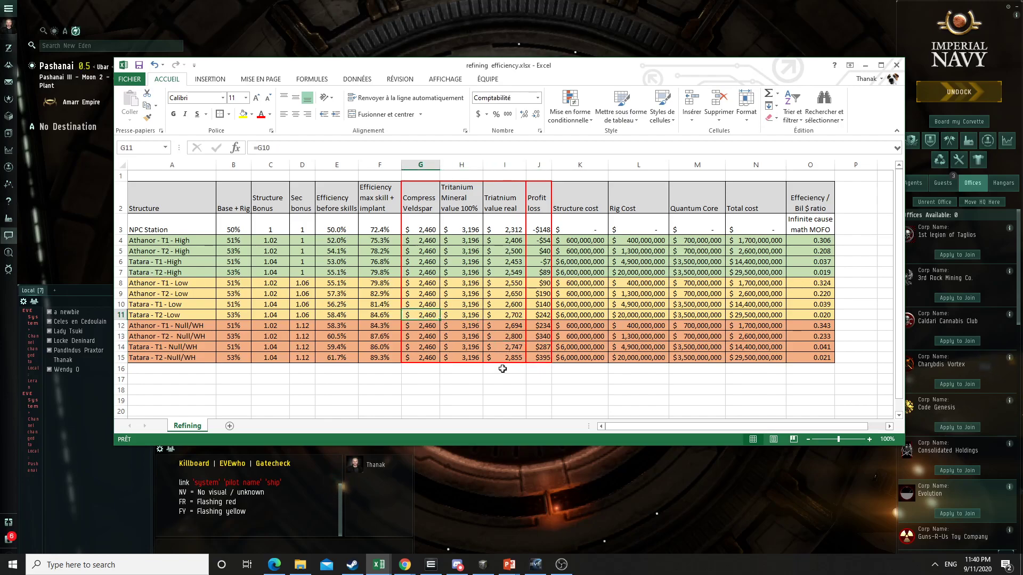
{"action": "key", "text": "Down"}
{"action": "key", "text": "Right"}
{"action": "key", "text": "Down"}
{"action": "key", "text": "Down"}
{"action": "key", "text": "Down"}
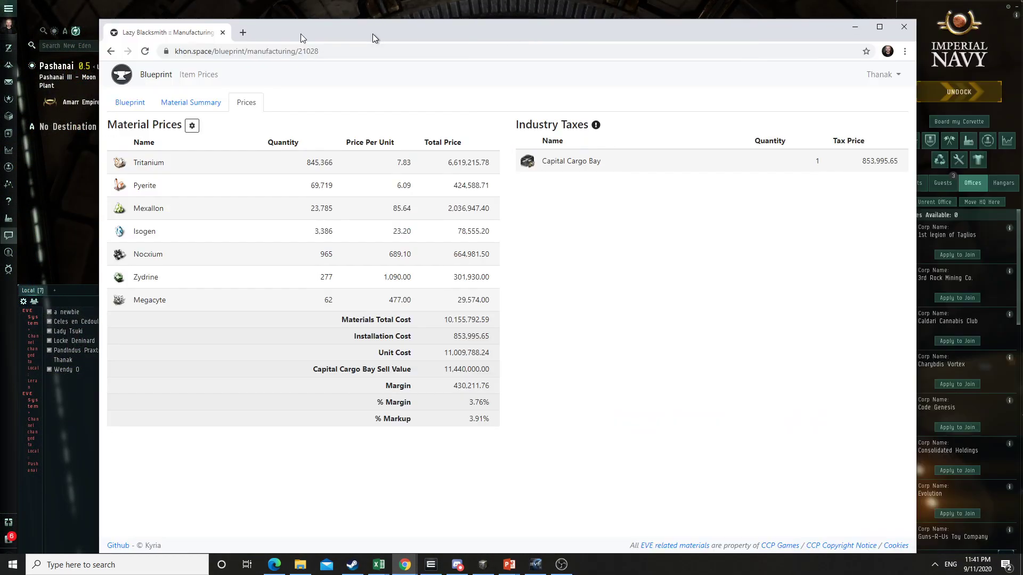
Step: Switch to Lazy Blacksmith, set the Capital Cargo Bay blueprint's material rig to None and check the resulting prices and margin
{"action": "left_click_drag", "start_coordinate": [372, 33], "coordinate": [389, 17]}
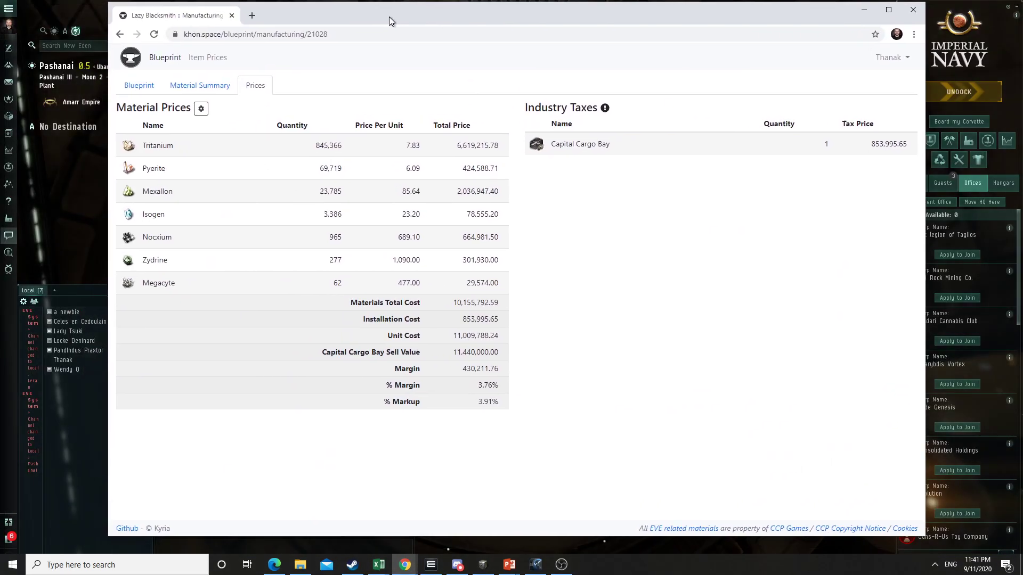
{"action": "left_click", "coordinate": [140, 86]}
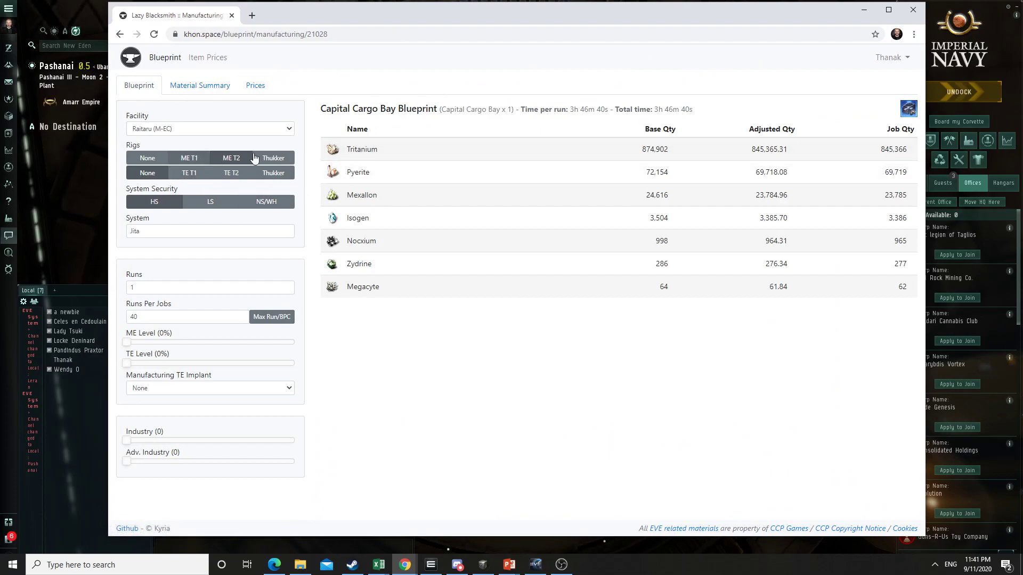
{"action": "left_click", "coordinate": [154, 160]}
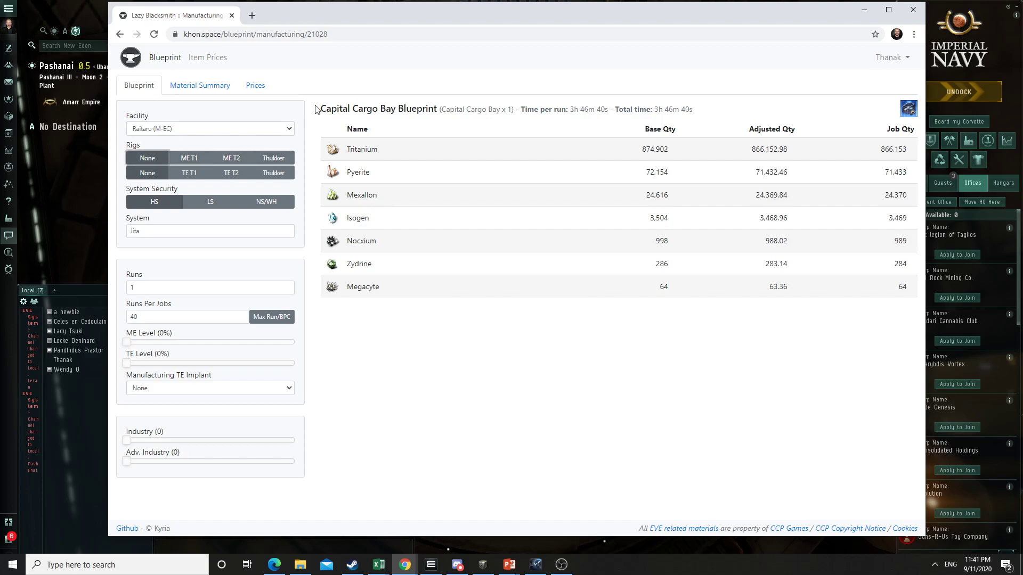
{"action": "left_click_drag", "start_coordinate": [350, 111], "coordinate": [477, 122]}
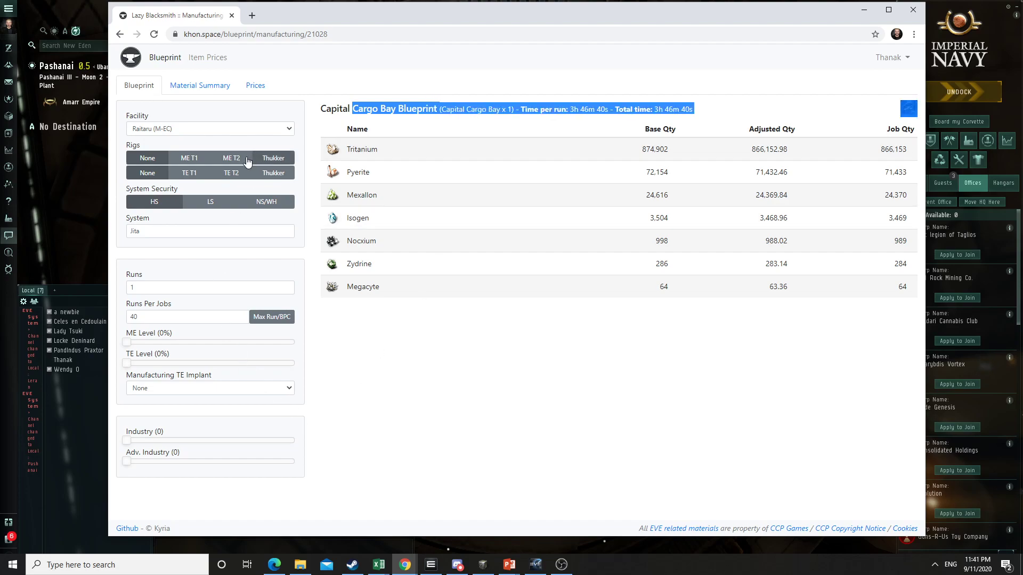
{"action": "left_click", "coordinate": [252, 86]}
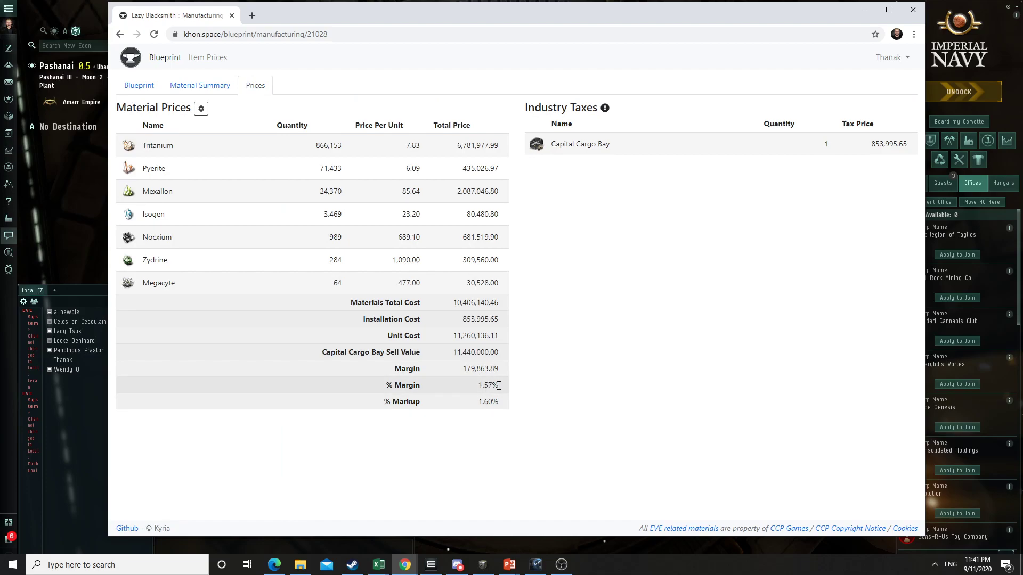
Step: Compare the ME T1 and ME T2 rig material quantities, then examine the high-sec margin with ME T2
{"action": "left_click", "coordinate": [139, 87]}
{"action": "left_click", "coordinate": [199, 86]}
{"action": "left_click", "coordinate": [255, 86]}
{"action": "left_click", "coordinate": [152, 93]}
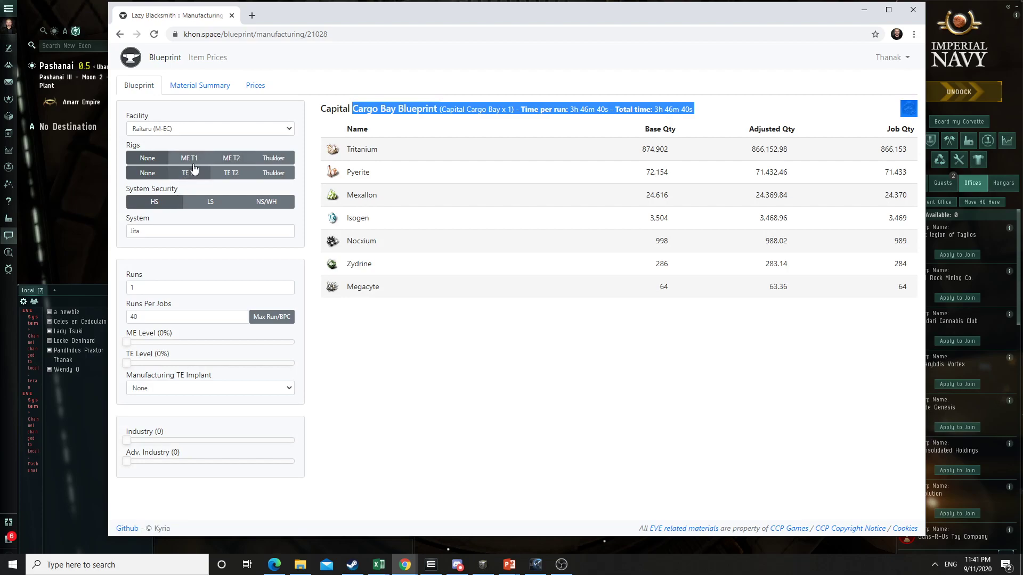
{"action": "left_click", "coordinate": [231, 160]}
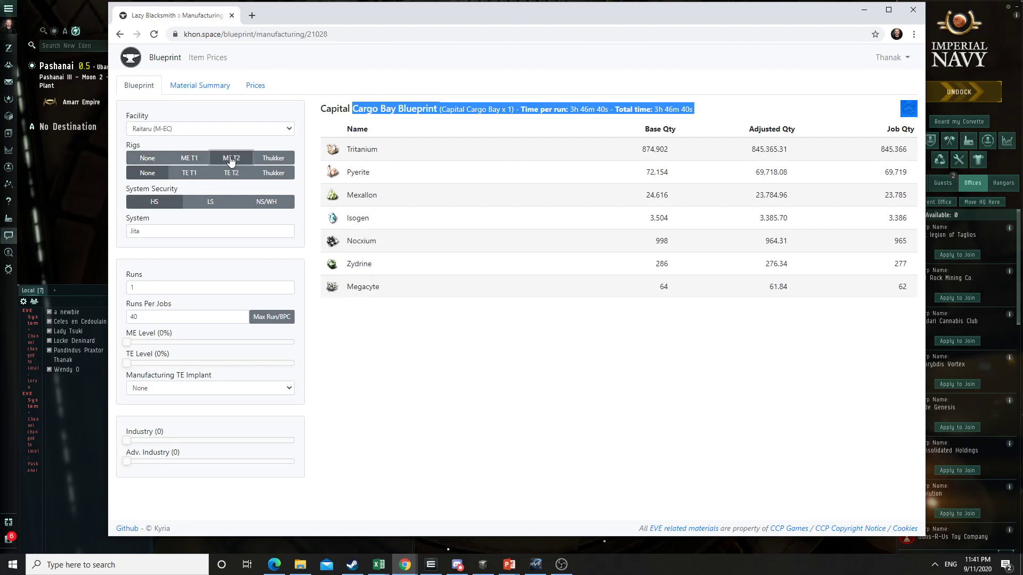
{"action": "left_click", "coordinate": [189, 158]}
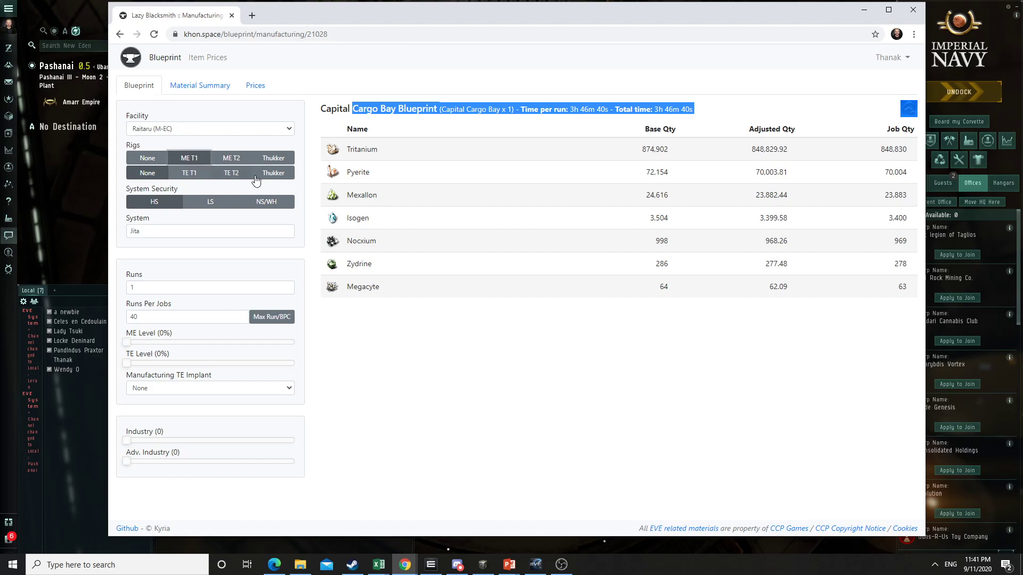
{"action": "left_click", "coordinate": [239, 161]}
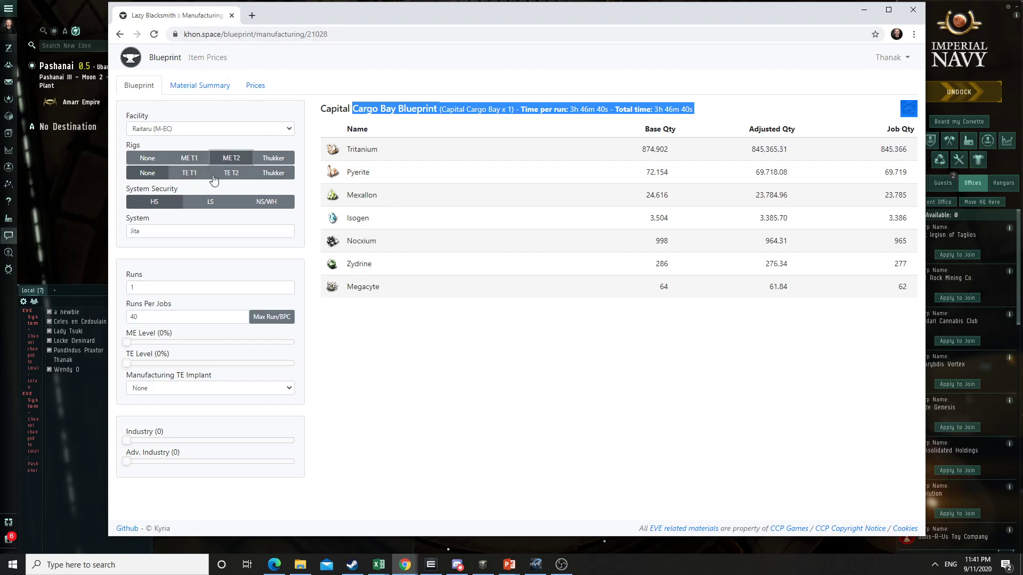
{"action": "left_click", "coordinate": [256, 86]}
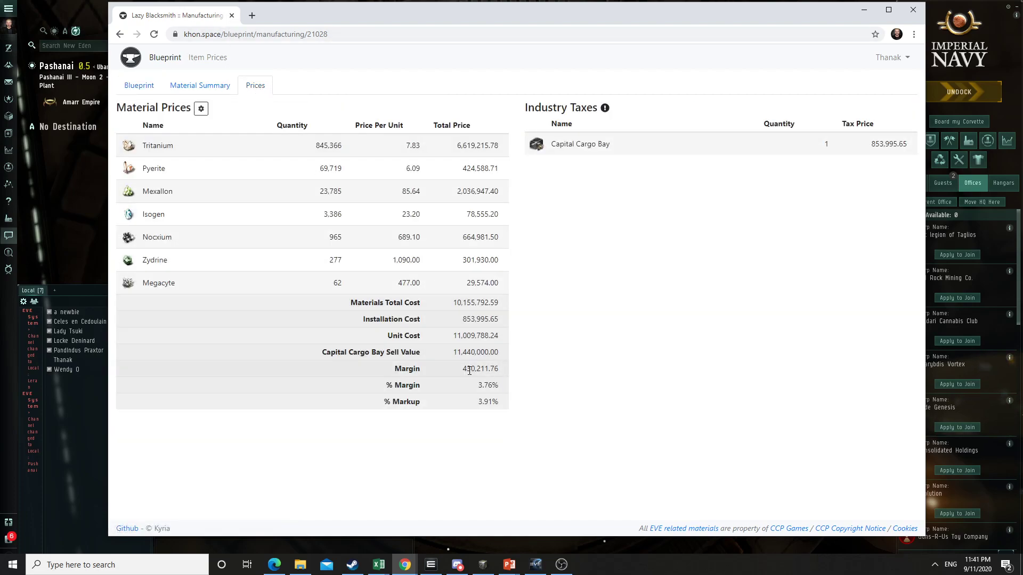
{"action": "left_click_drag", "start_coordinate": [463, 372], "coordinate": [477, 373]}
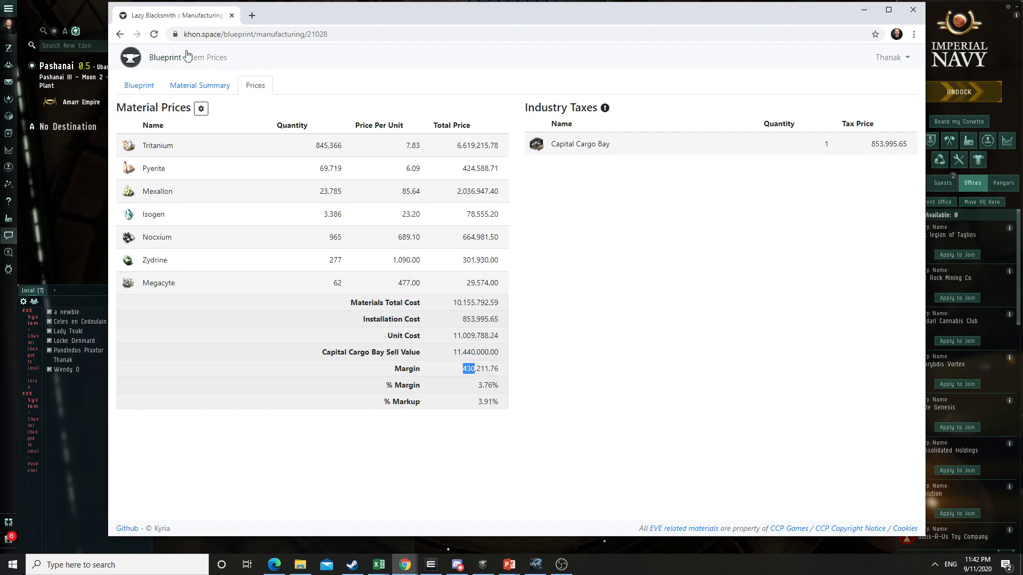
Step: Compare the Capital Cargo Bay's prices and margin for LS and HS system security with the ME T2 rig
{"action": "left_click", "coordinate": [138, 87]}
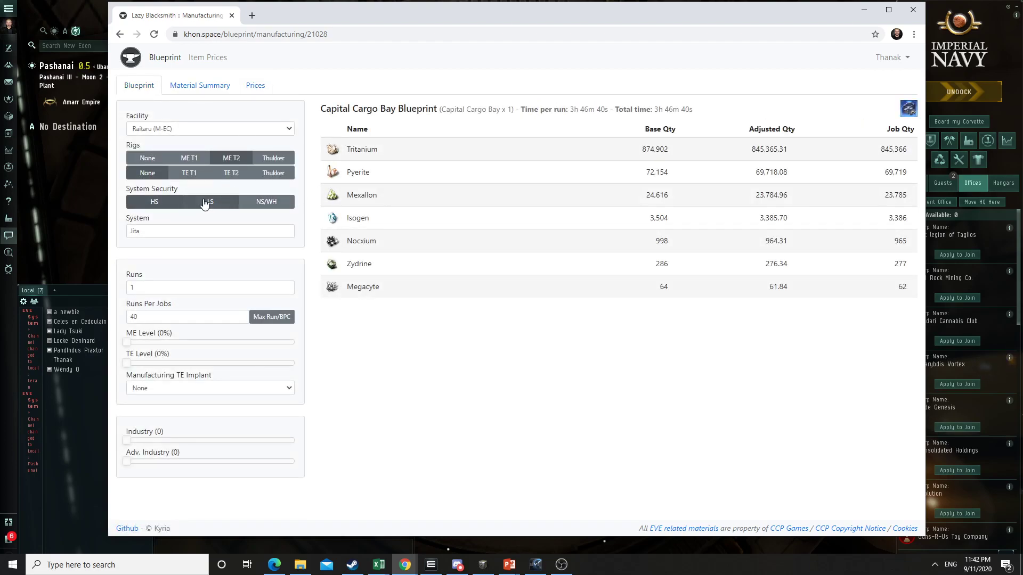
{"action": "left_click", "coordinate": [205, 203]}
{"action": "left_click", "coordinate": [254, 86]}
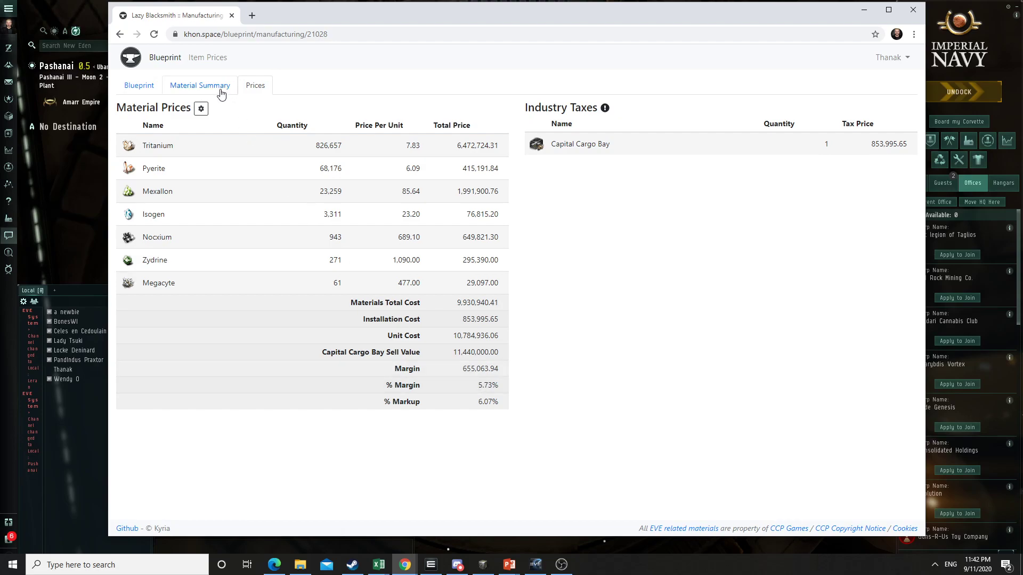
{"action": "left_click", "coordinate": [138, 87]}
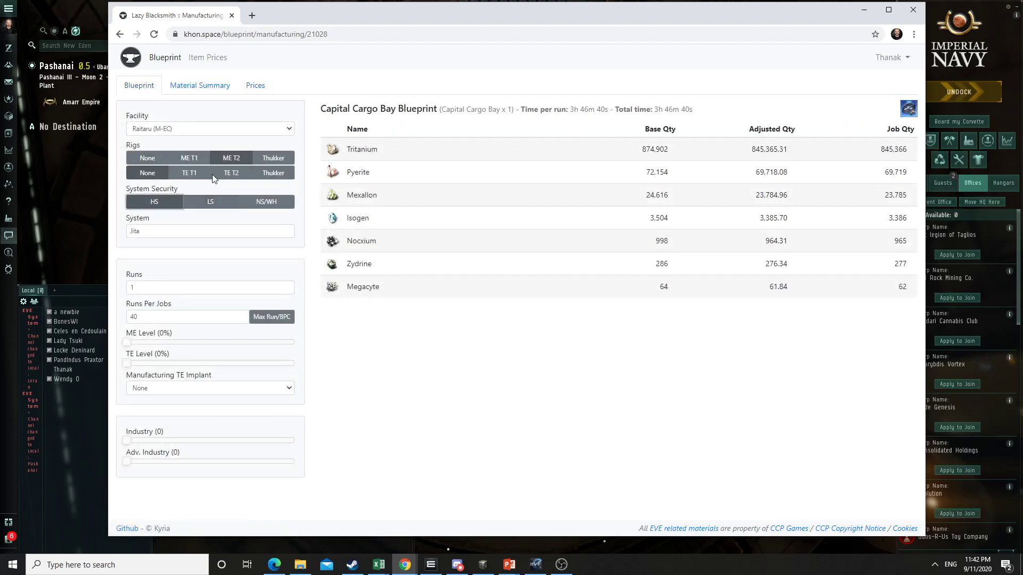
{"action": "left_click", "coordinate": [255, 87]}
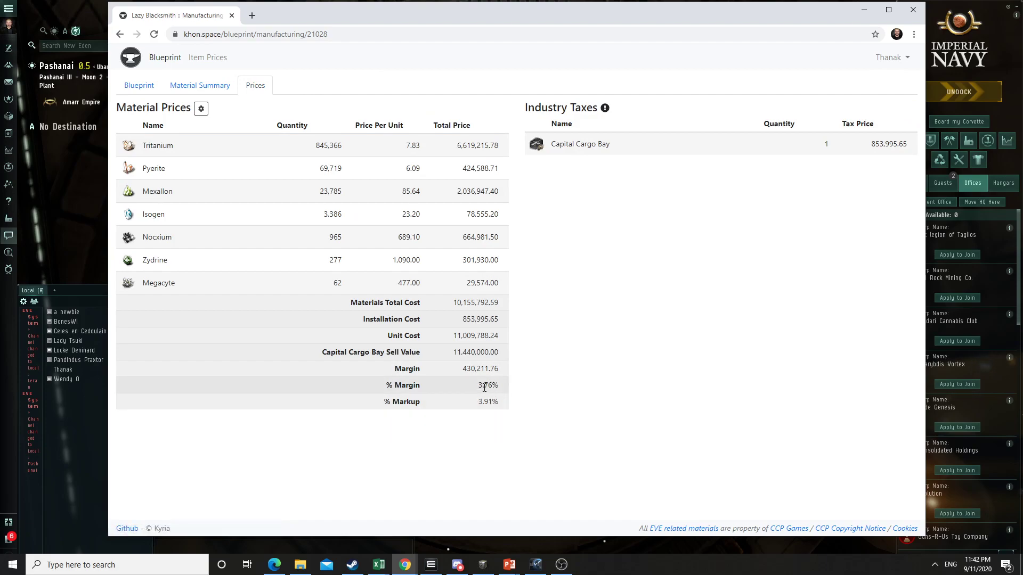
Step: Set the system security to LS and examine the Capital Cargo Bay's margin with the ME T2 rig
{"action": "left_click", "coordinate": [138, 87]}
{"action": "left_click", "coordinate": [208, 201]}
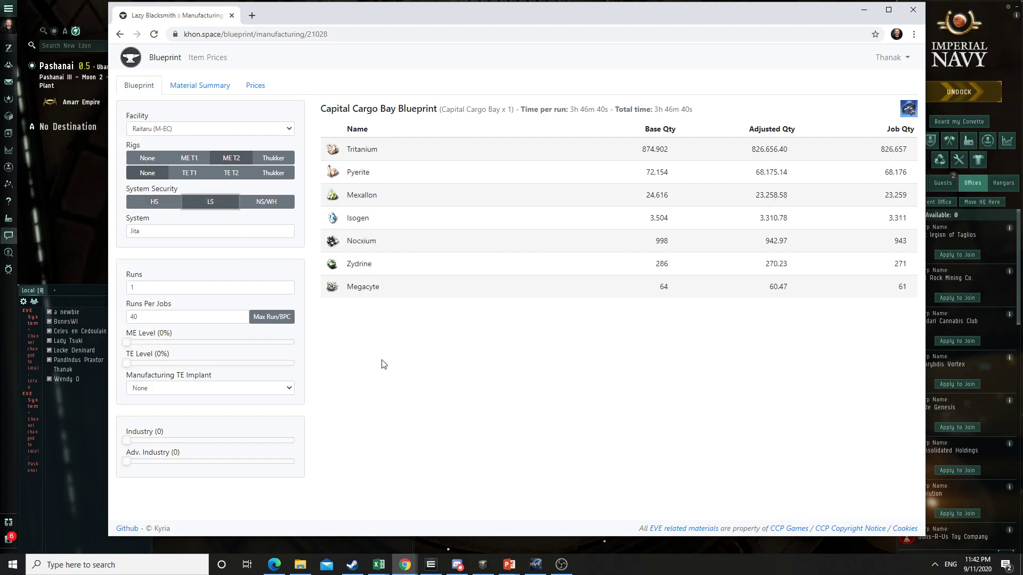
{"action": "left_click", "coordinate": [256, 86]}
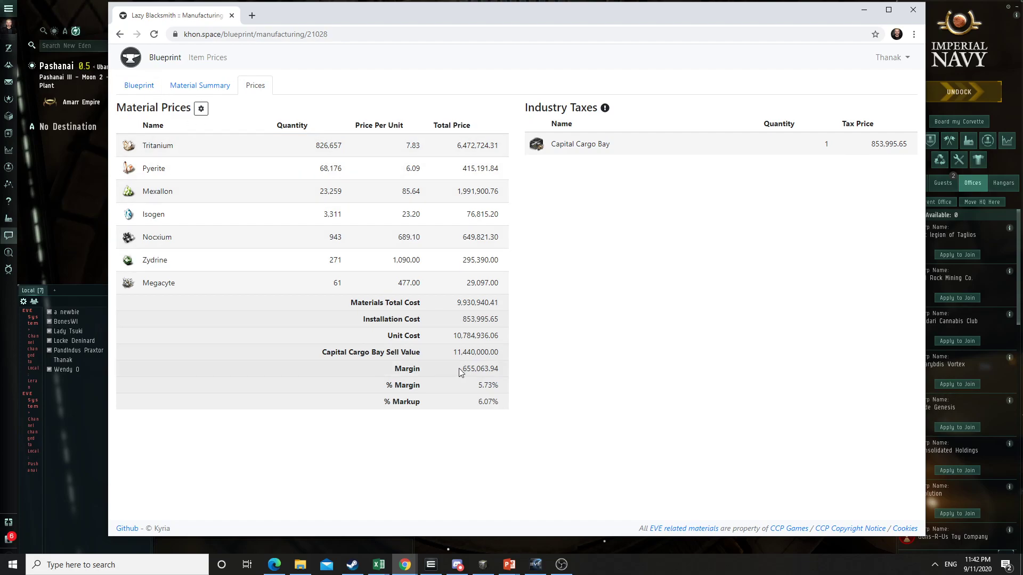
{"action": "left_click_drag", "start_coordinate": [464, 369], "coordinate": [494, 367]}
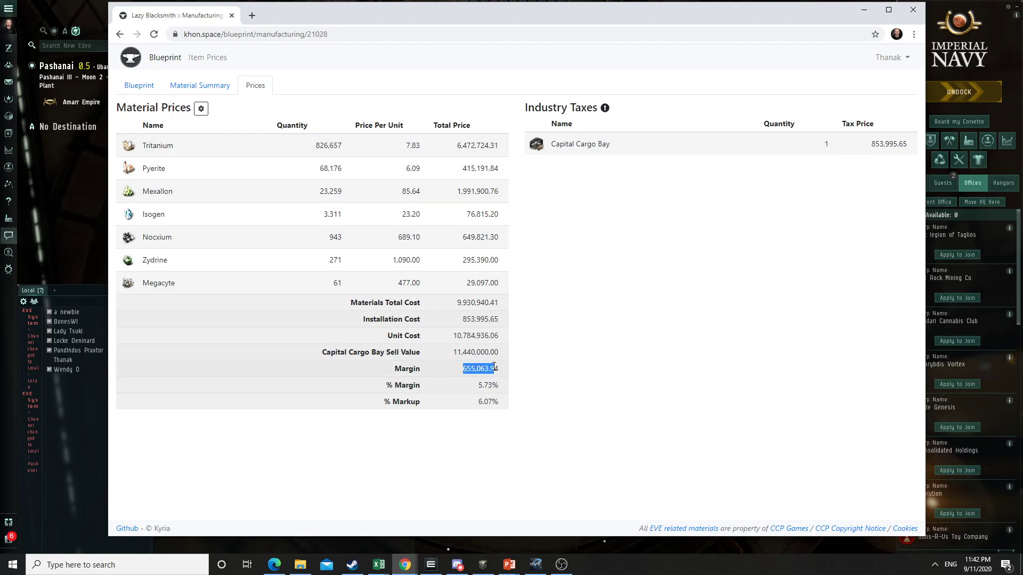
{"action": "double_click", "coordinate": [465, 368]}
Step: Return the system security to HS and recheck the Capital Cargo Bay's margin
{"action": "left_click", "coordinate": [139, 86]}
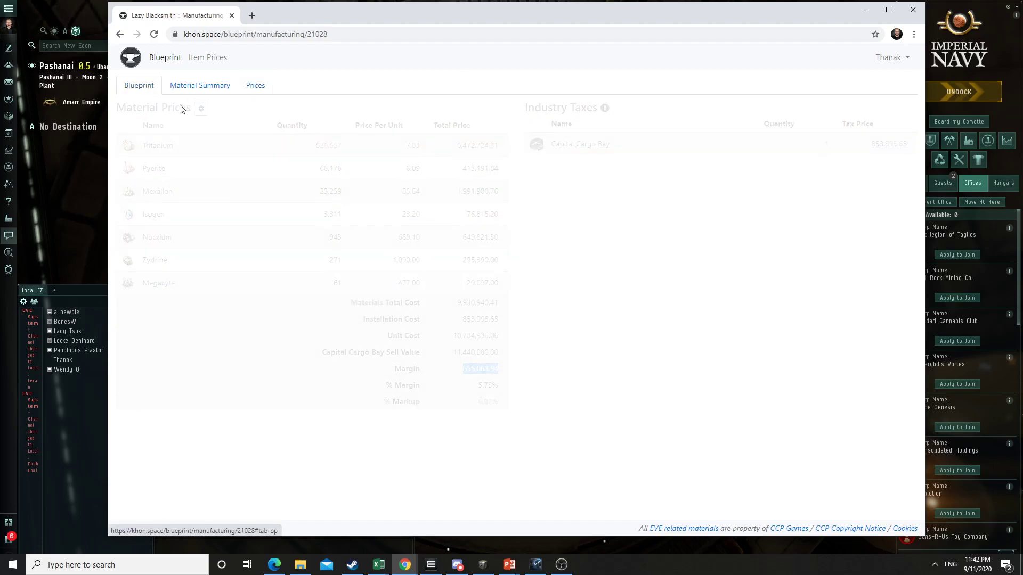
{"action": "left_click", "coordinate": [160, 205]}
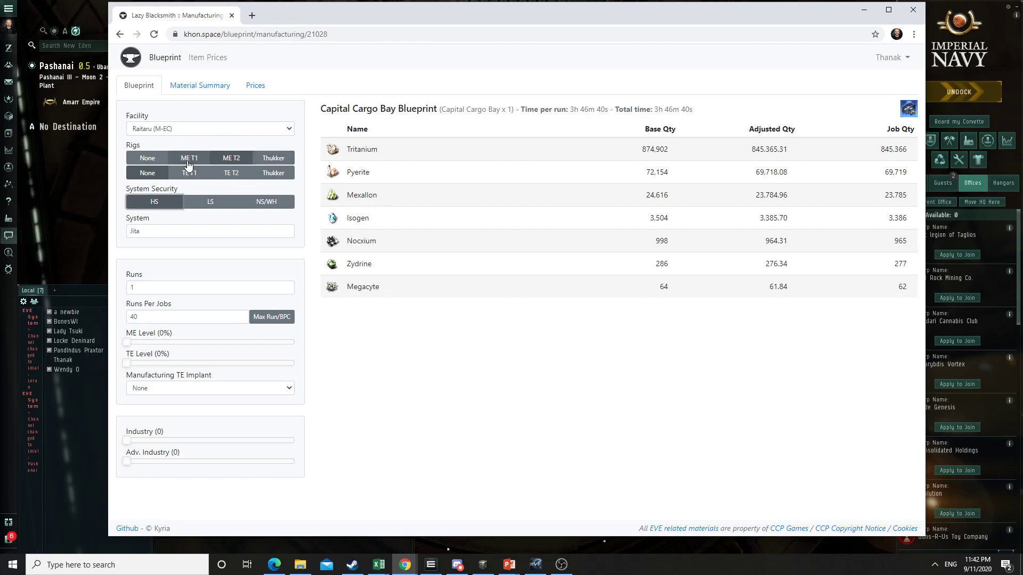
{"action": "left_click", "coordinate": [255, 86]}
{"action": "double_click", "coordinate": [461, 368]}
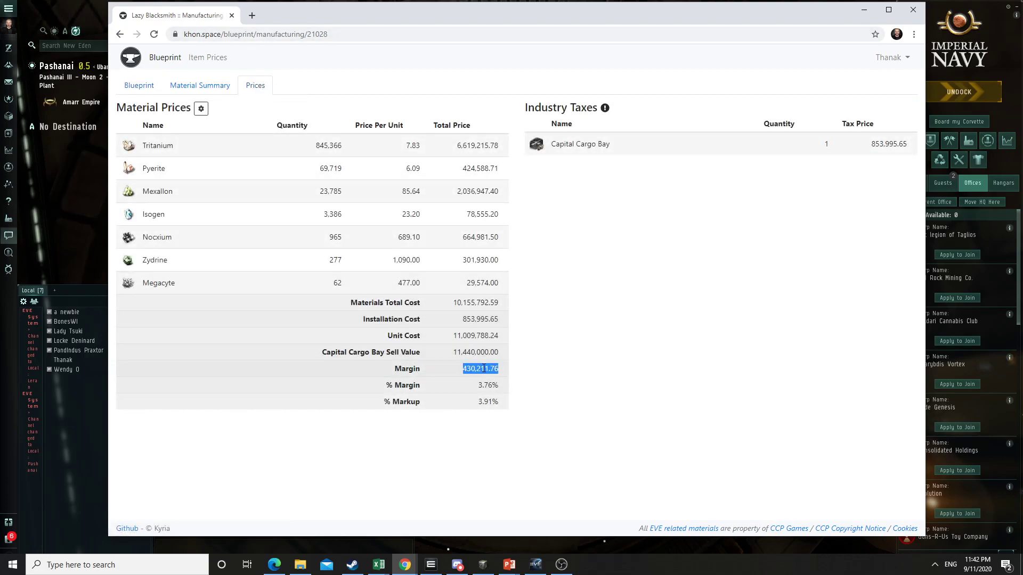
Step: Set the system security to LS with the Thukker material rig and review the Capital Cargo Bay's prices and margin
{"action": "left_click", "coordinate": [139, 86]}
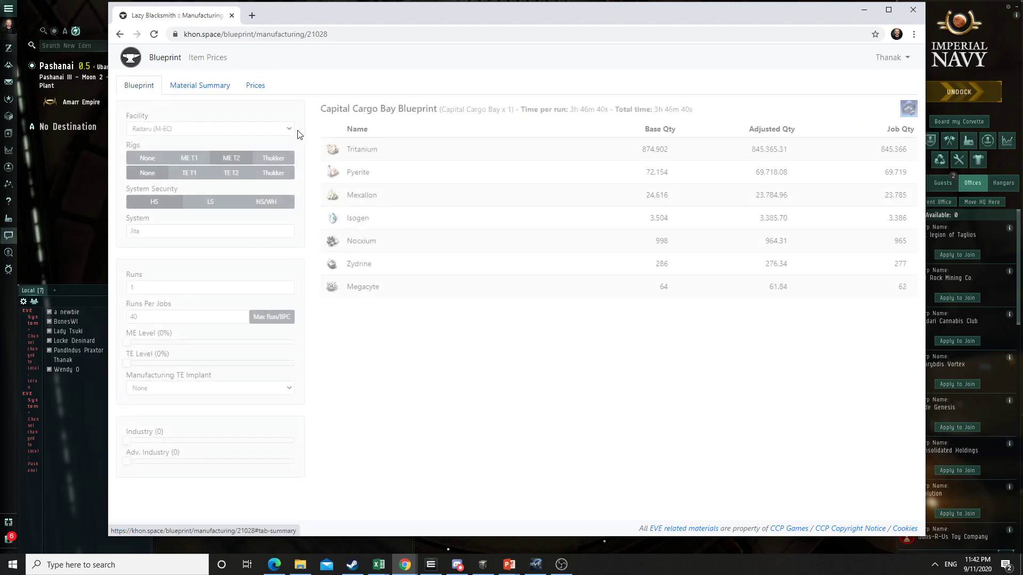
{"action": "left_click", "coordinate": [210, 206]}
{"action": "left_click", "coordinate": [278, 159]}
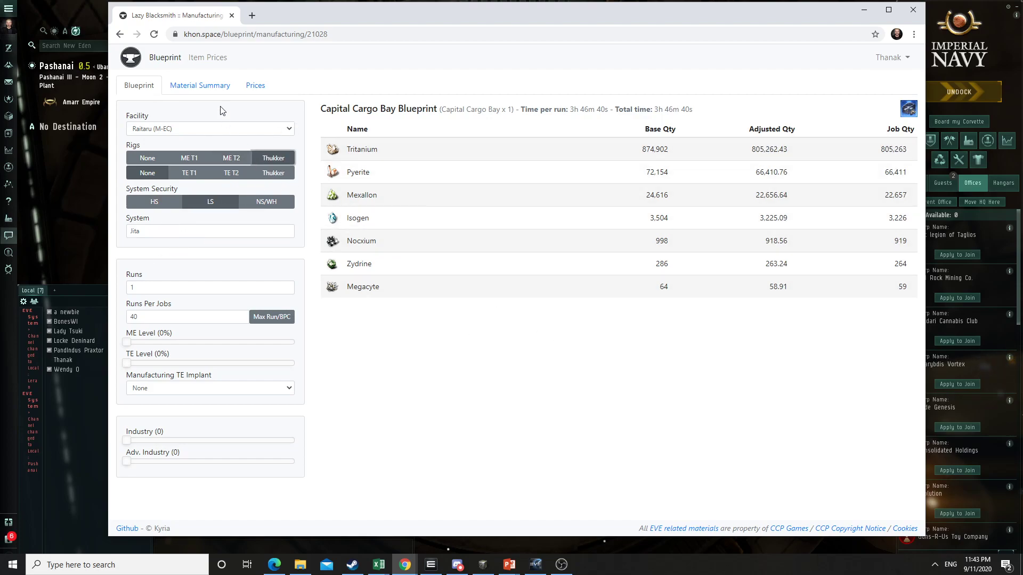
{"action": "left_click", "coordinate": [252, 85]}
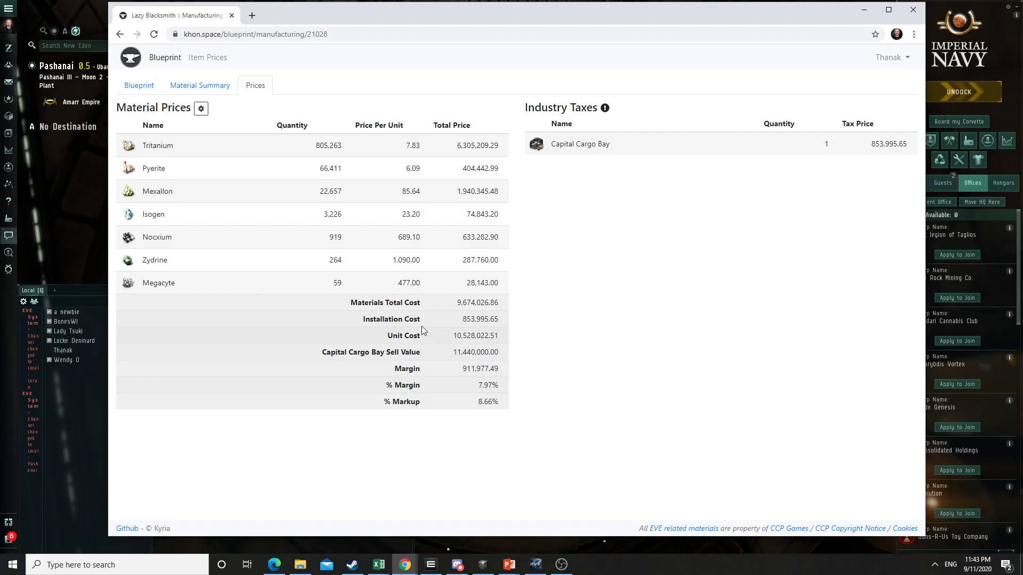
{"action": "left_click", "coordinate": [146, 88]}
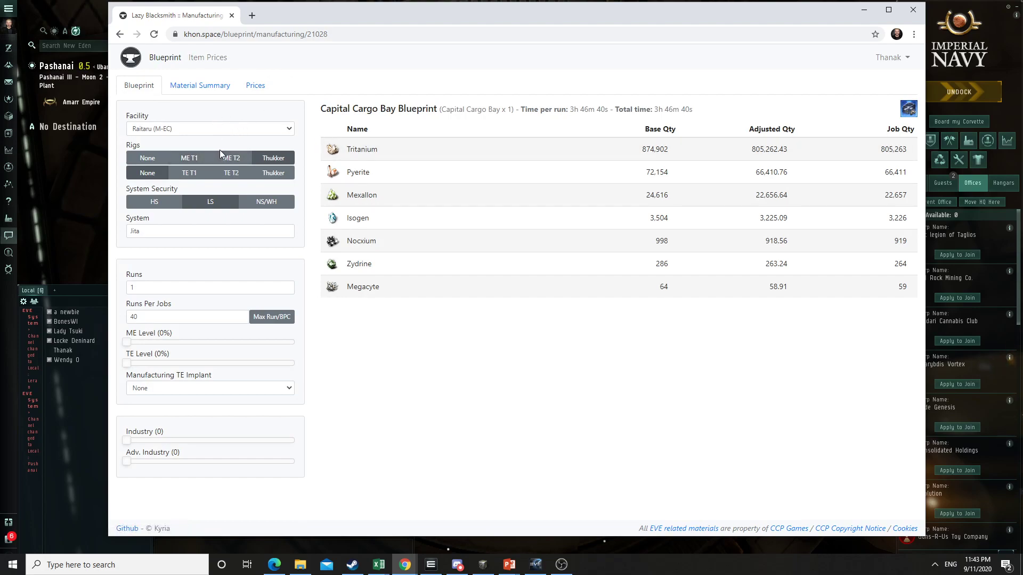
{"action": "left_click", "coordinate": [254, 85]}
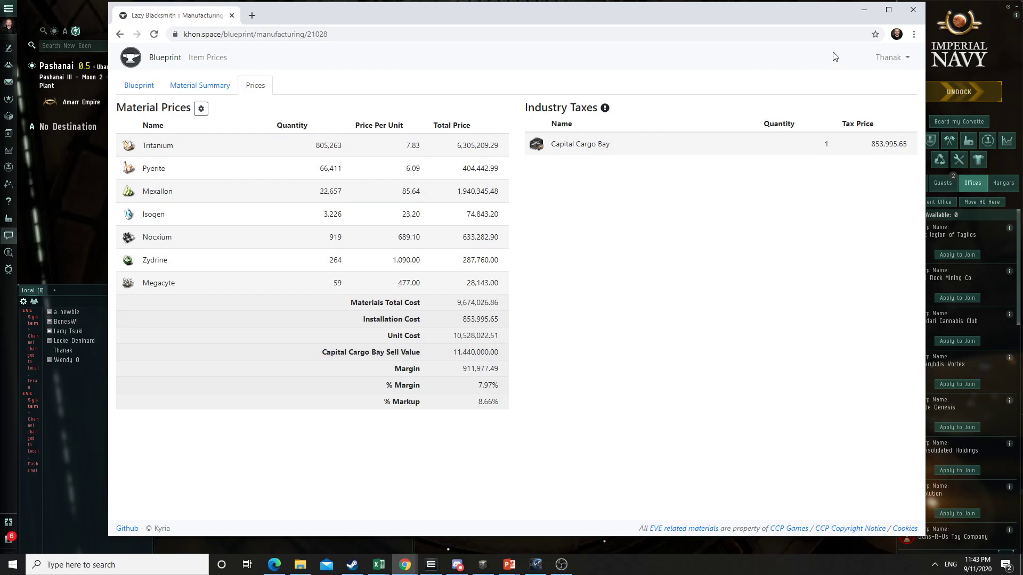
Step: Return to the Capital Cargo Bay blueprint settings, then switch to the Excel refining sheet and inspect the Athanor T1 Low efficiency with max skill and implant
{"action": "left_click", "coordinate": [144, 93]}
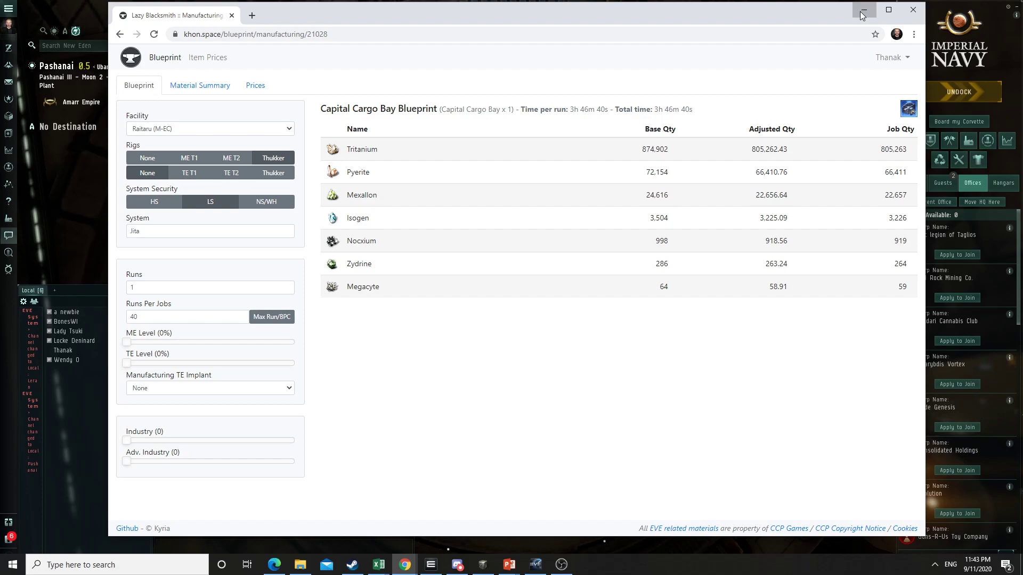
{"action": "left_click", "coordinate": [863, 10]}
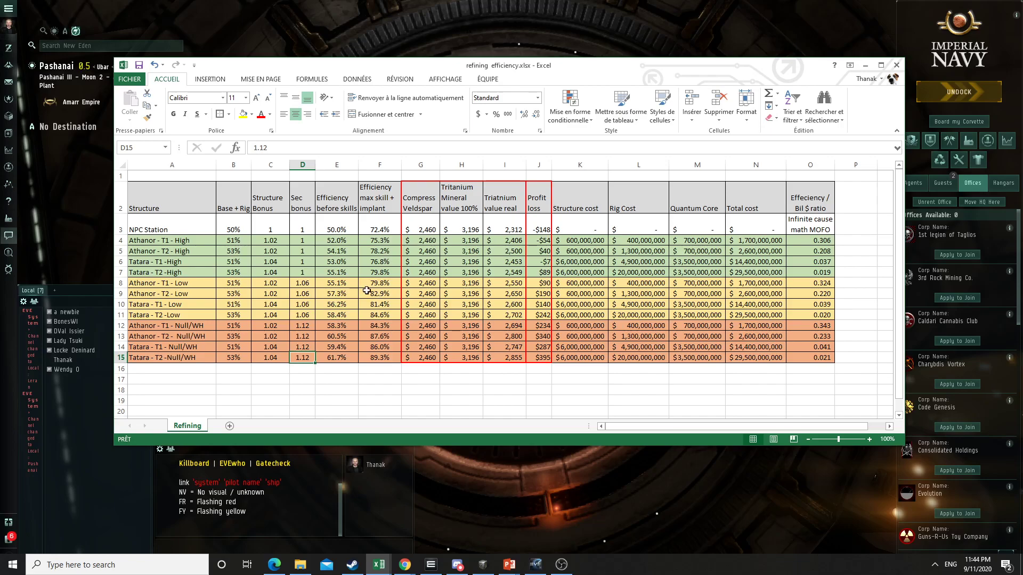
{"action": "left_click", "coordinate": [391, 283]}
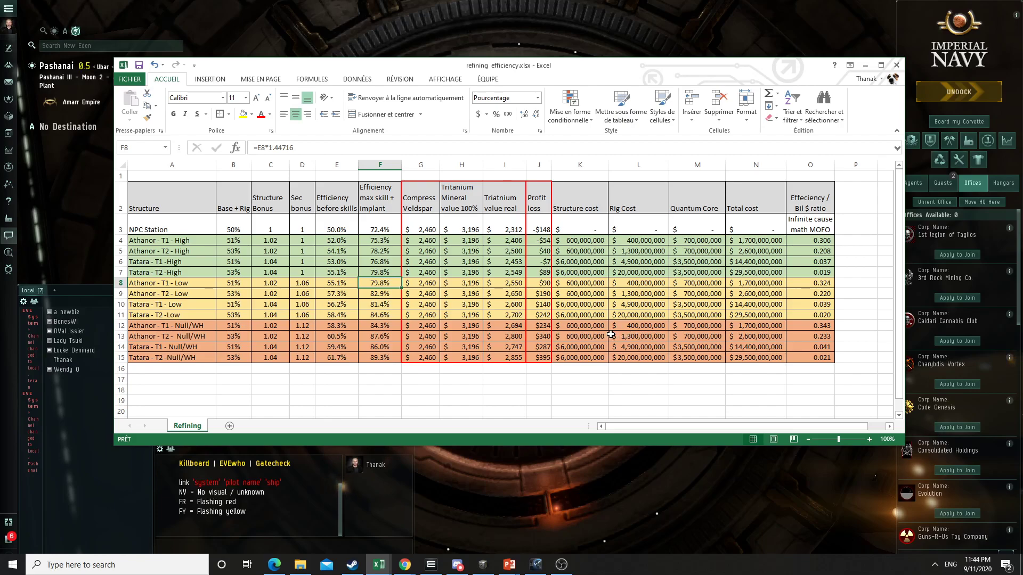
Step: Examine the structure costs of the Null/WH Athanors and Tataras in the refining sheet, then minimize the workbook
{"action": "left_click", "coordinate": [586, 326]}
{"action": "left_click_drag", "start_coordinate": [578, 357], "coordinate": [584, 336]}
{"action": "key", "text": "ctrl+v"}
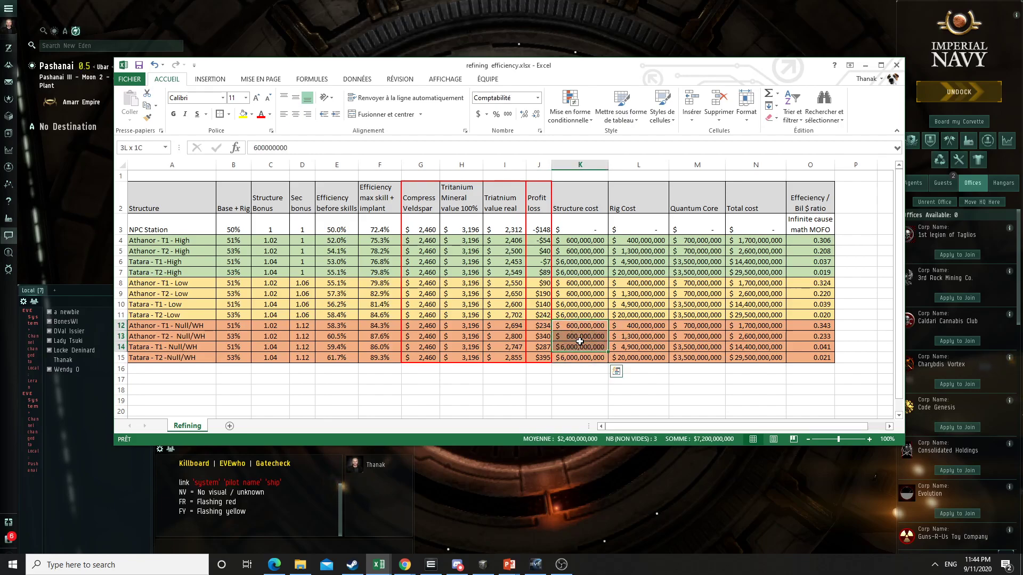
{"action": "left_click", "coordinate": [585, 326]}
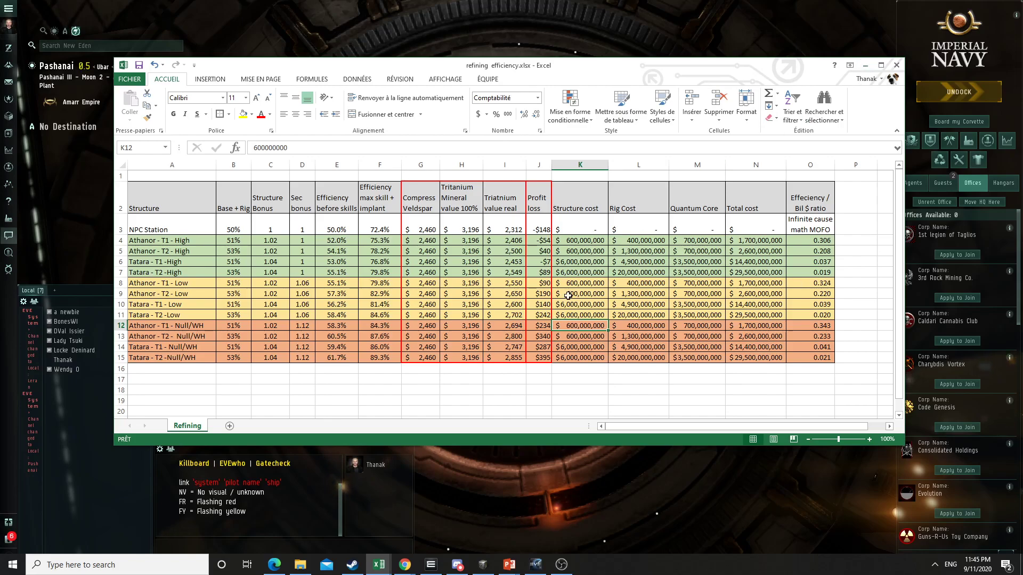
{"action": "left_click", "coordinate": [864, 68]}
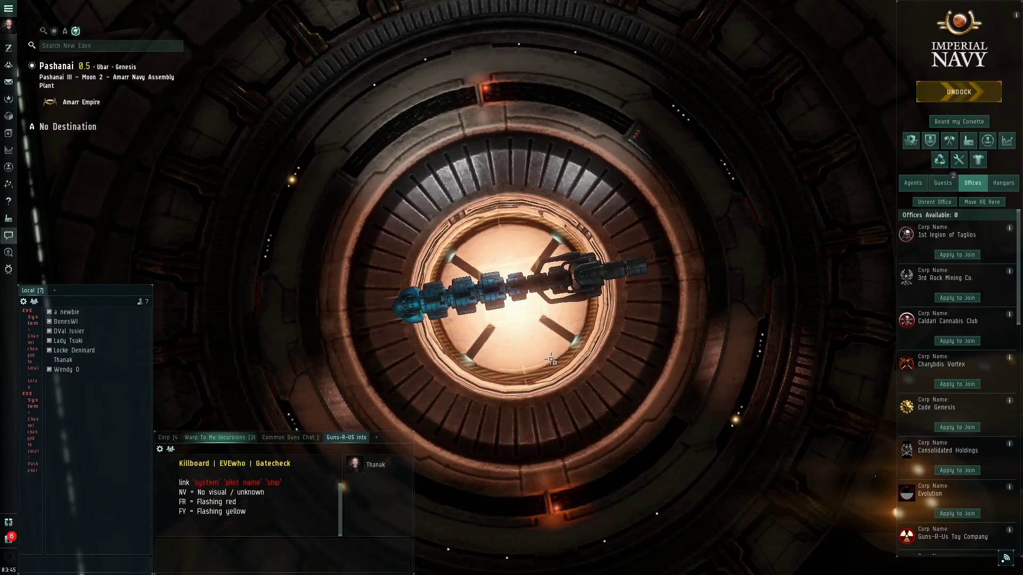
Step: Switch to the browser window showing the Guns-R-Us Toy Company page on zKillboard and reposition it on the screen
{"action": "left_click_drag", "start_coordinate": [564, 203], "coordinate": [564, 259]}
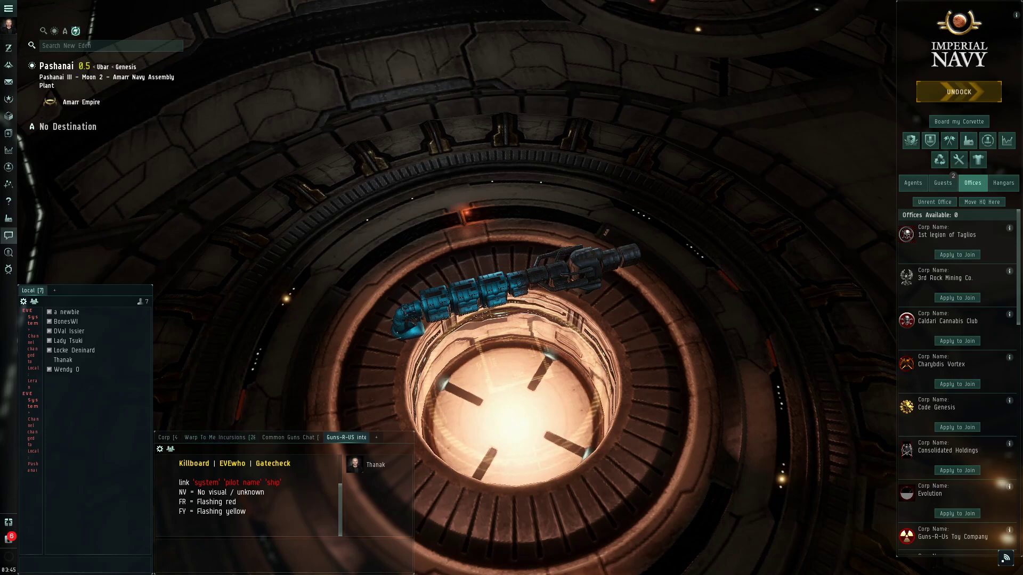
{"action": "key", "text": "alt+Tab"}
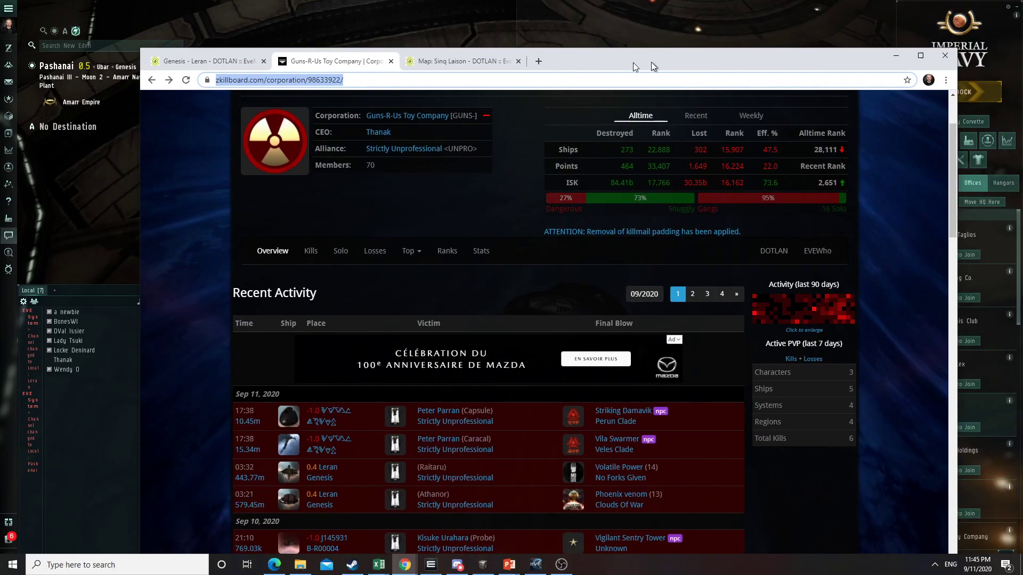
{"action": "left_click_drag", "start_coordinate": [653, 66], "coordinate": [608, 18]}
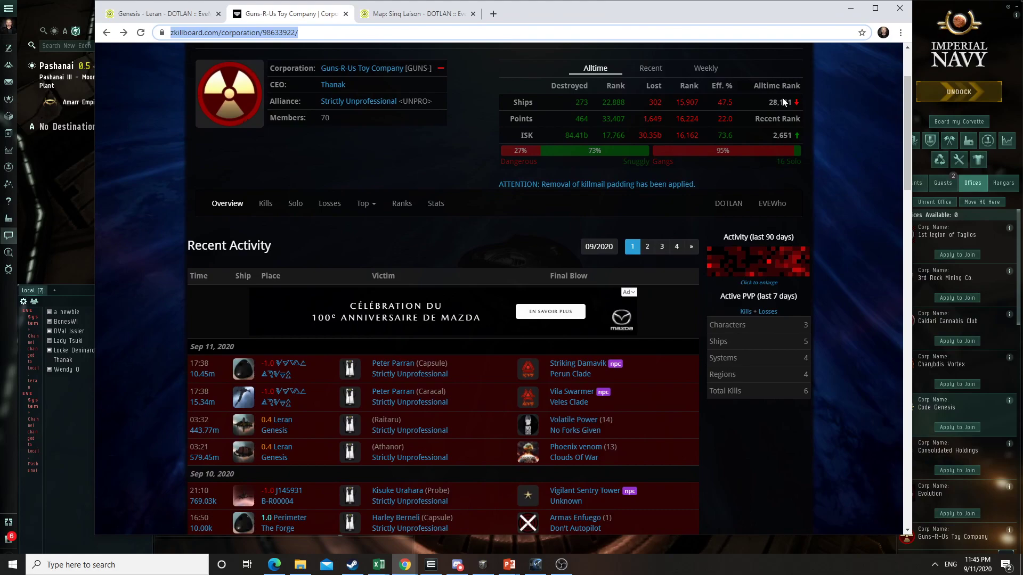